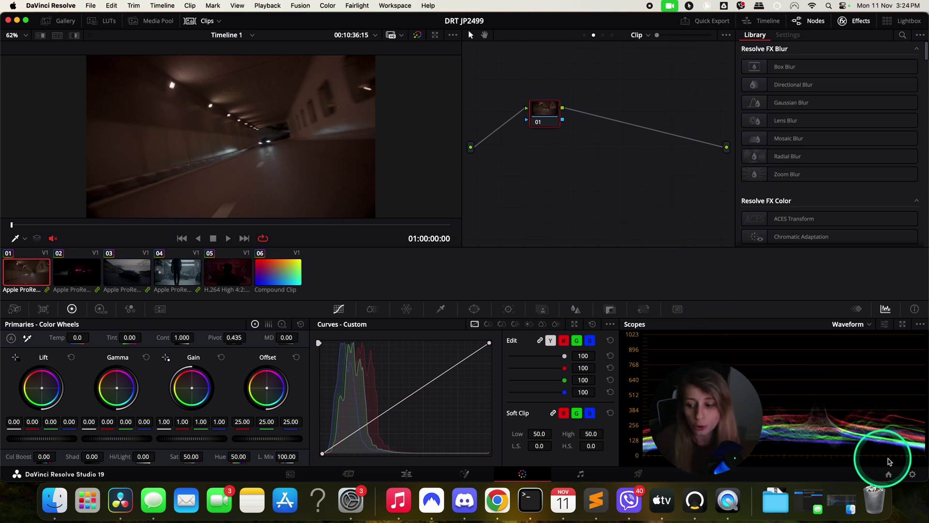
# Open Resolve's LUT folder in Finder from Project Settings > Color Management > Lookup Tables
pyautogui.click(913, 475)
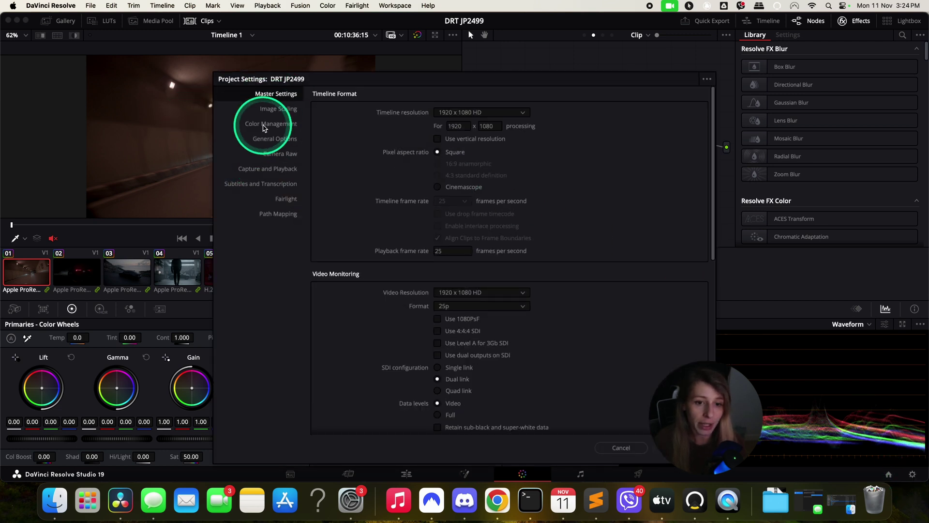
pyautogui.click(269, 124)
pyautogui.scroll(5, 484, 242)
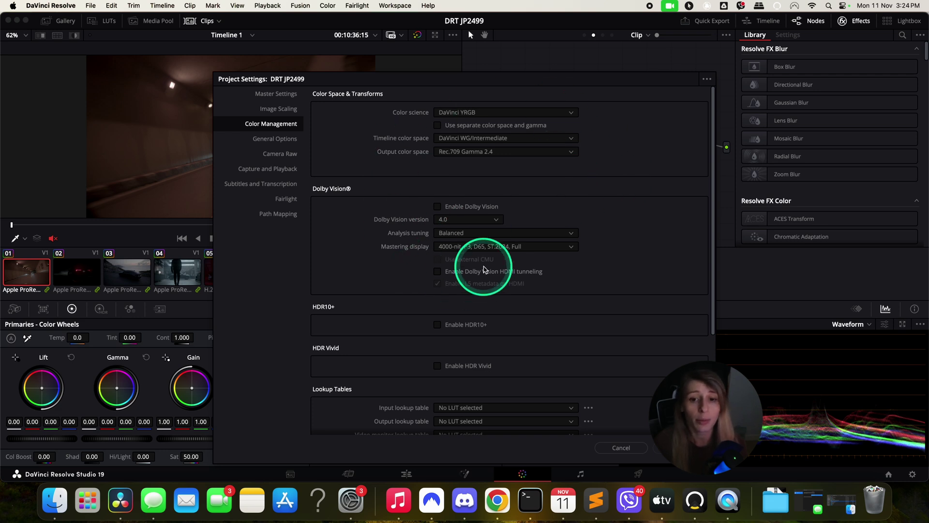
pyautogui.scroll(-5, 478, 274)
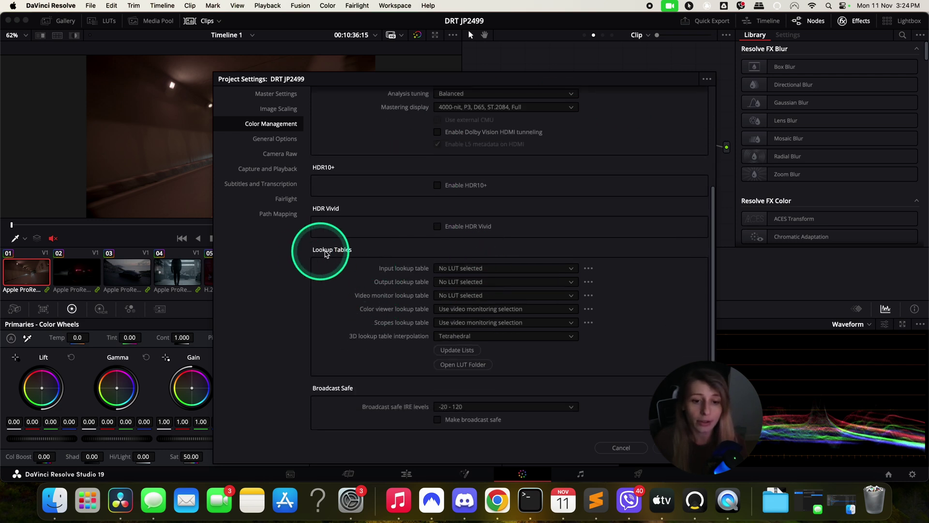
pyautogui.click(460, 365)
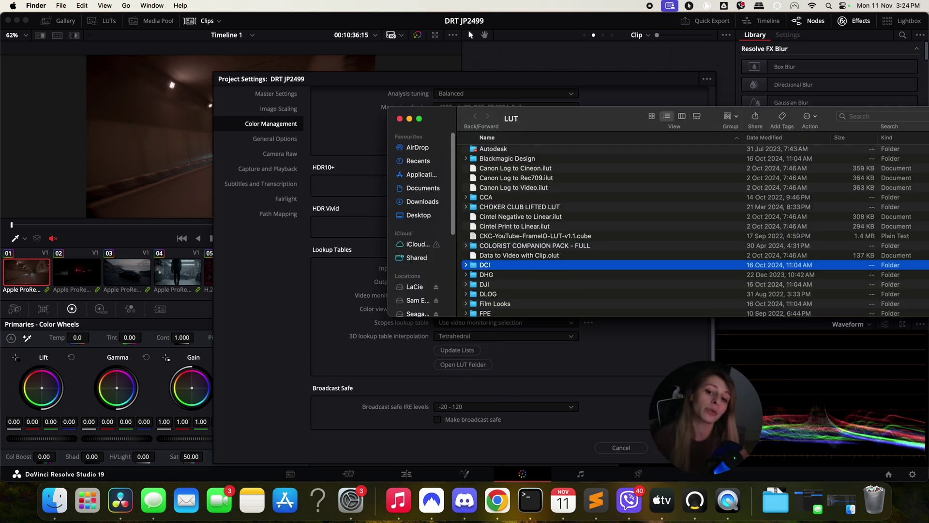
# Create a new folder named DCTL inside the LUT folder and open it
pyautogui.scroll(-5, 585, 246)
pyautogui.scroll(1, 587, 260)
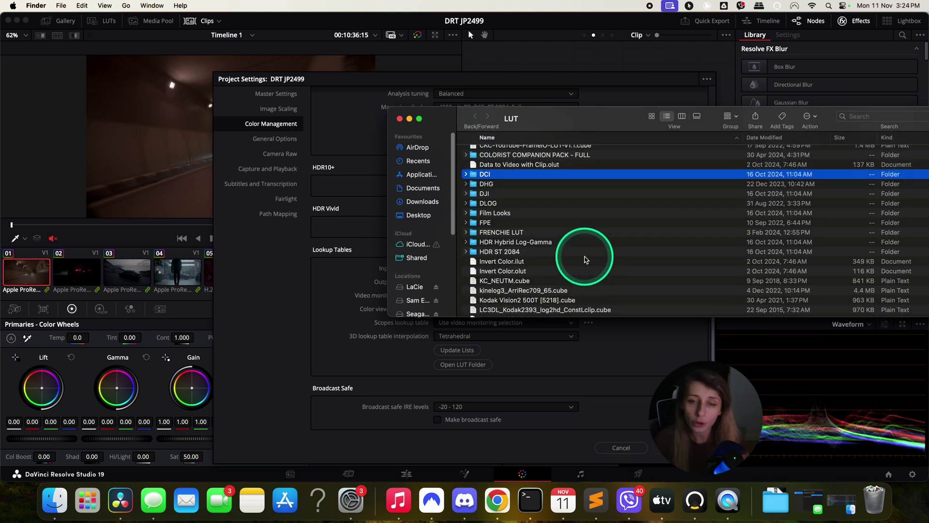
pyautogui.click(62, 8)
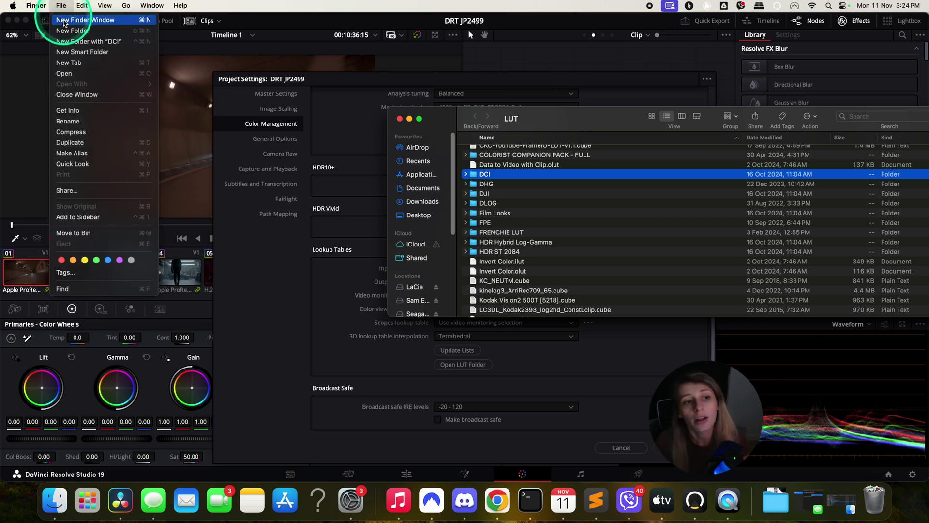
pyautogui.click(73, 31)
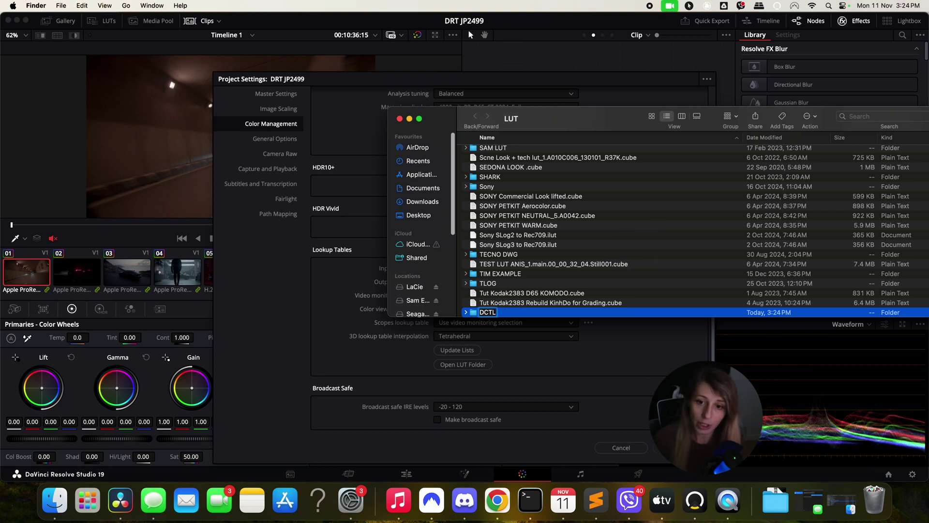
pyautogui.write('DCTL')
pyautogui.press('Return')
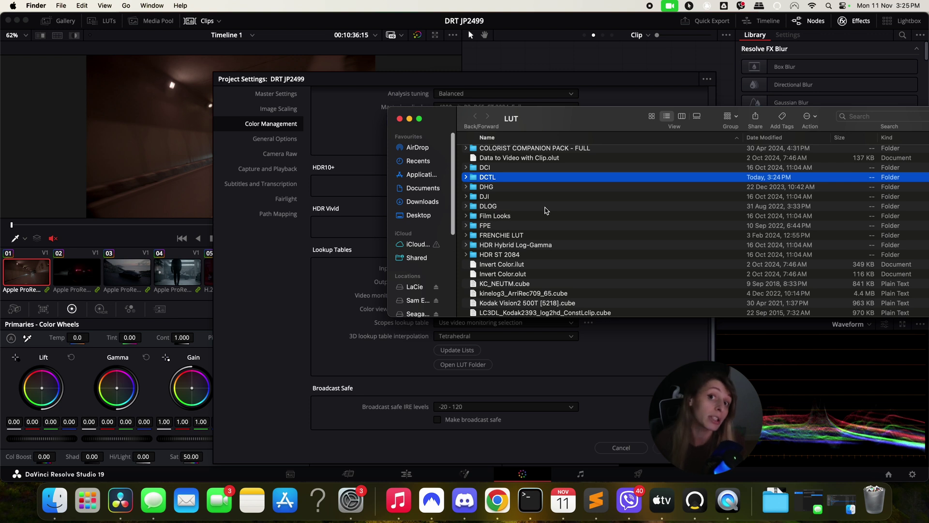
pyautogui.doubleClick(503, 179)
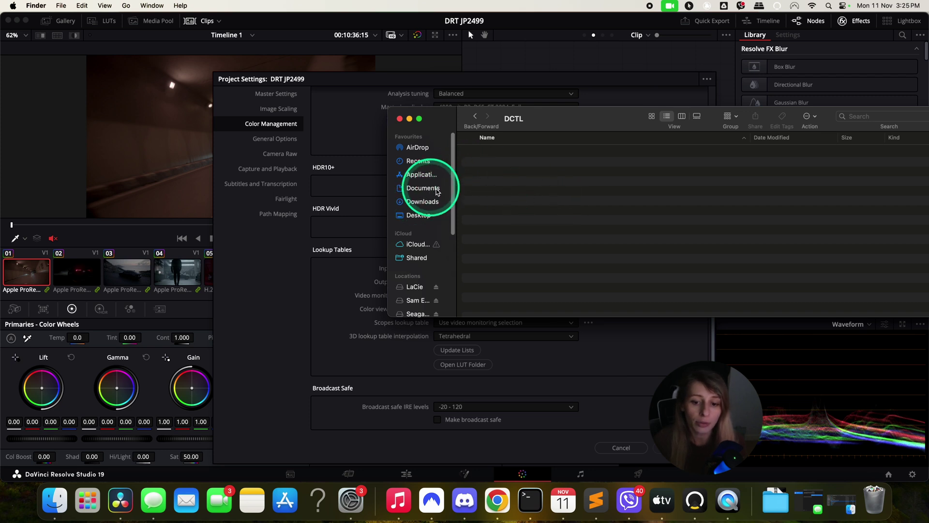
# Move JP_2499_DRT.dctl from JPDCTL into DCTL, close JPDCTL and return to Resolve
pyautogui.click(54, 501)
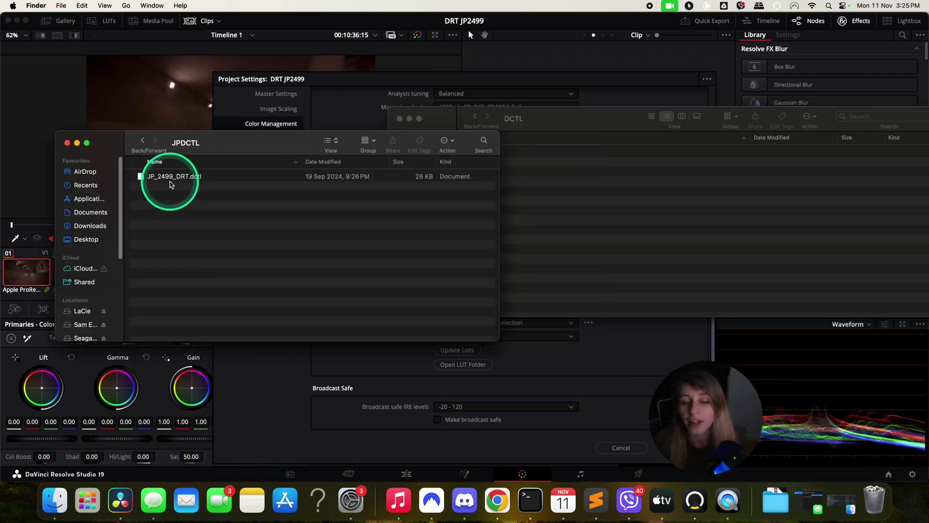
pyautogui.moveTo(167, 180); pyautogui.dragTo(639, 253)
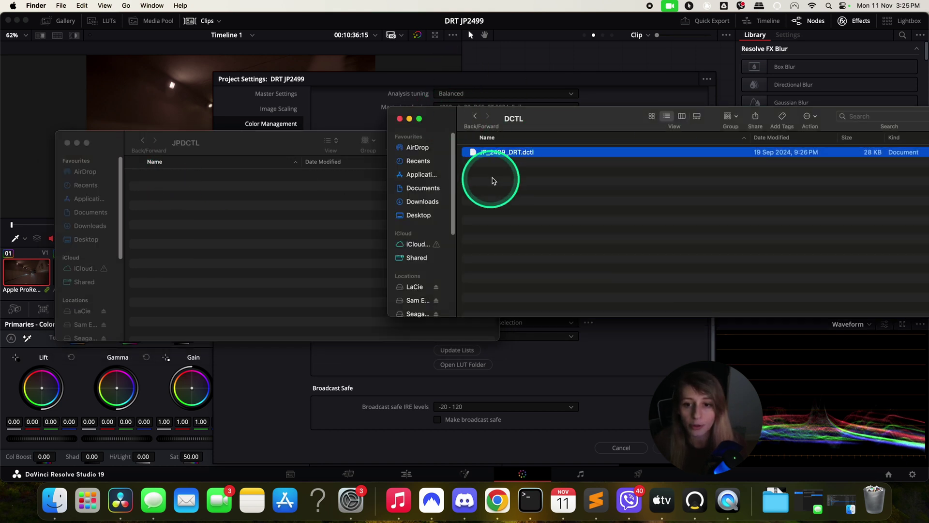
pyautogui.click(198, 235)
pyautogui.click(66, 143)
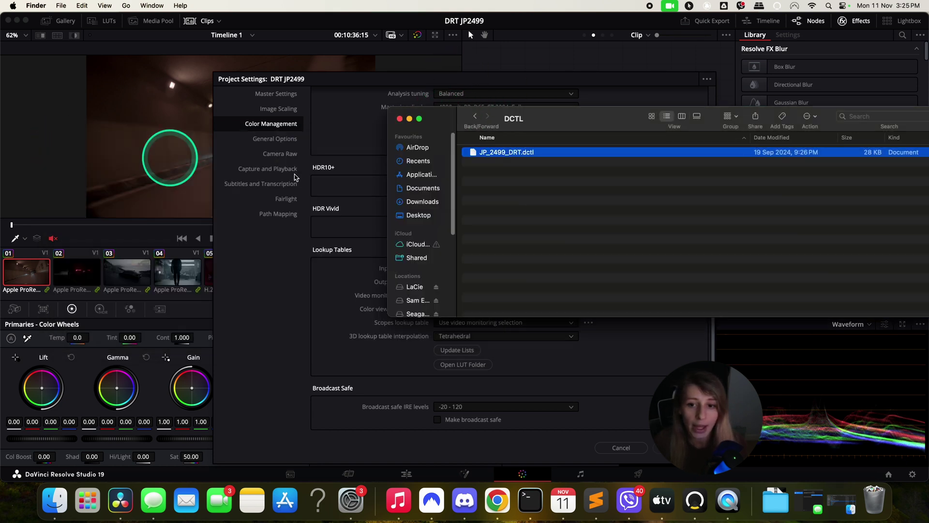
pyautogui.click(601, 390)
# Close Project Settings and switch the node graph to Group Post-Clip
pyautogui.click(622, 445)
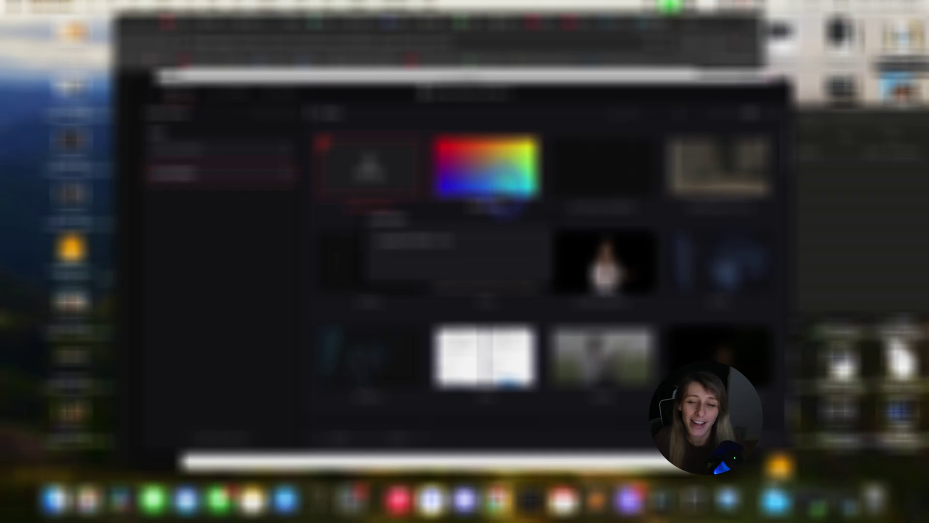
pyautogui.click(497, 190)
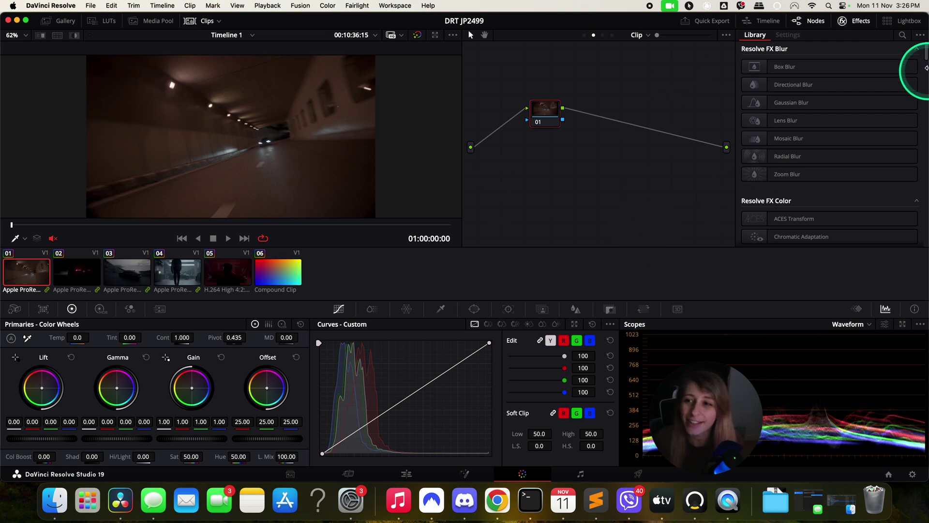
pyautogui.click(903, 35)
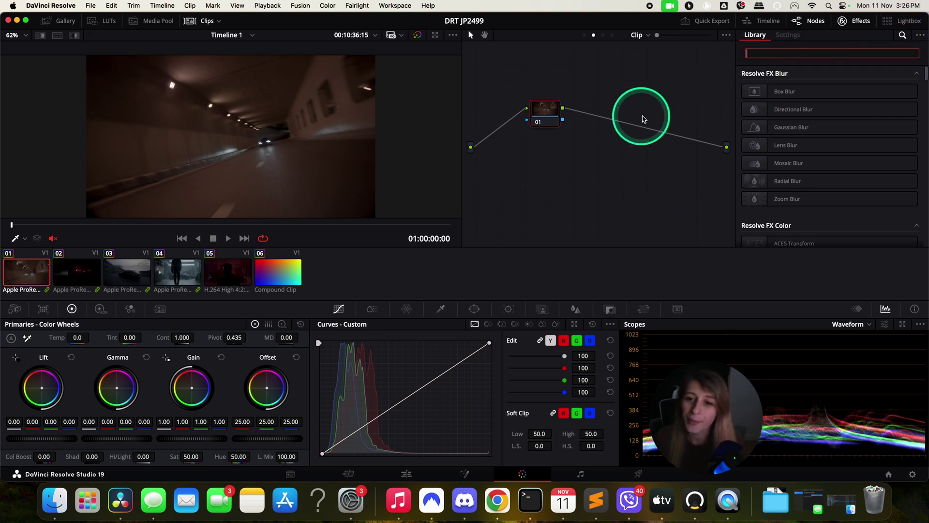
pyautogui.click(624, 34)
pyautogui.click(609, 43)
# Apply the DCTL effect to node 01 and set it to JP_2499_DRT
pyautogui.click(818, 53)
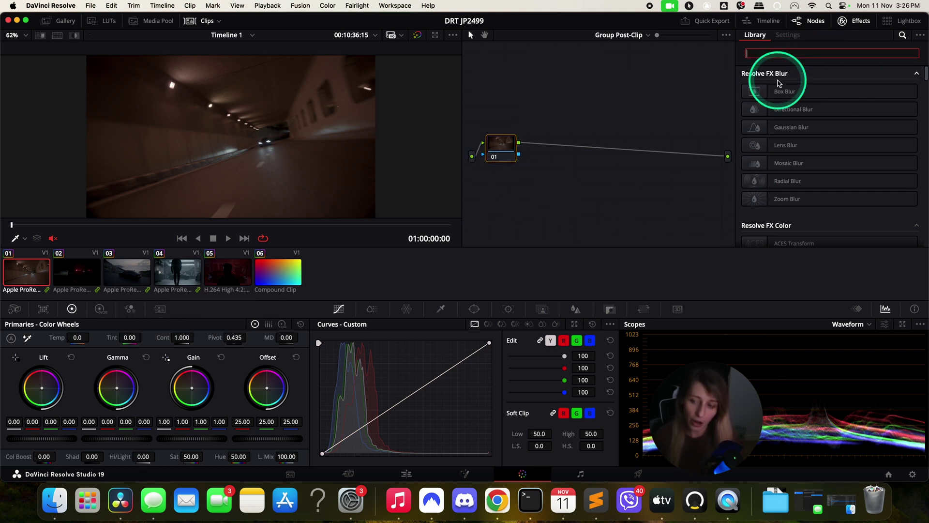
pyautogui.click(786, 53)
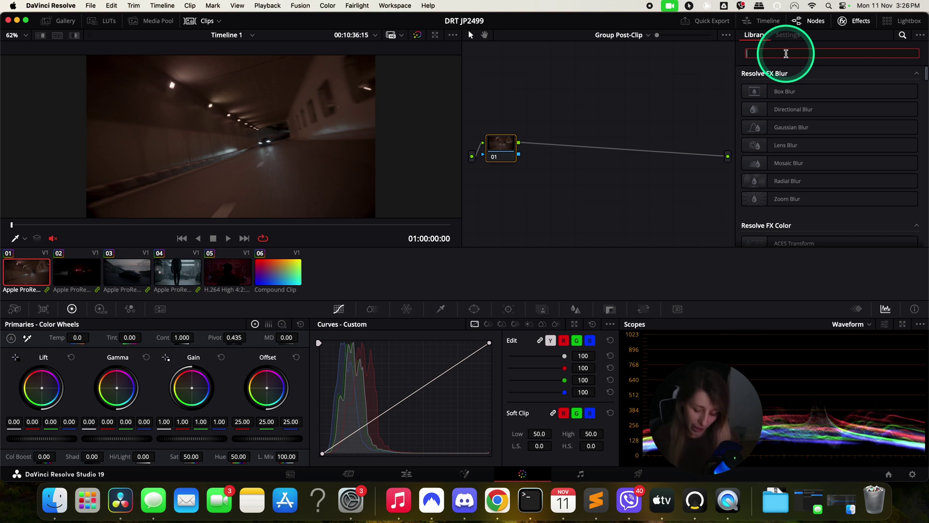
pyautogui.write('dct')
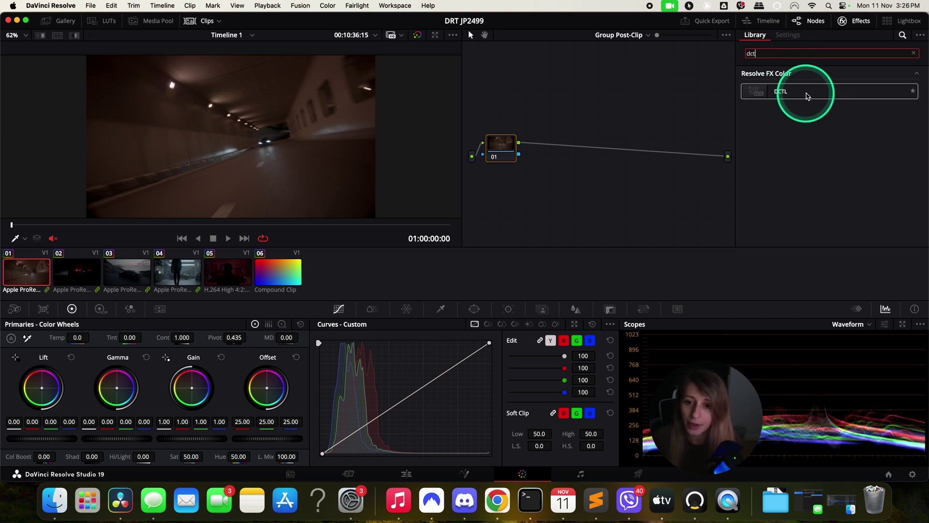
pyautogui.moveTo(806, 96); pyautogui.dragTo(537, 141)
pyautogui.click(864, 89)
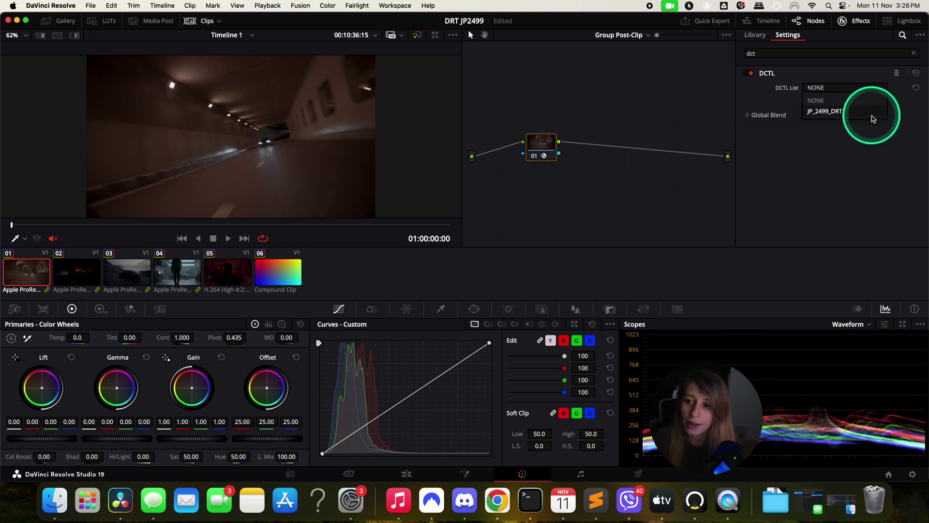
pyautogui.click(826, 115)
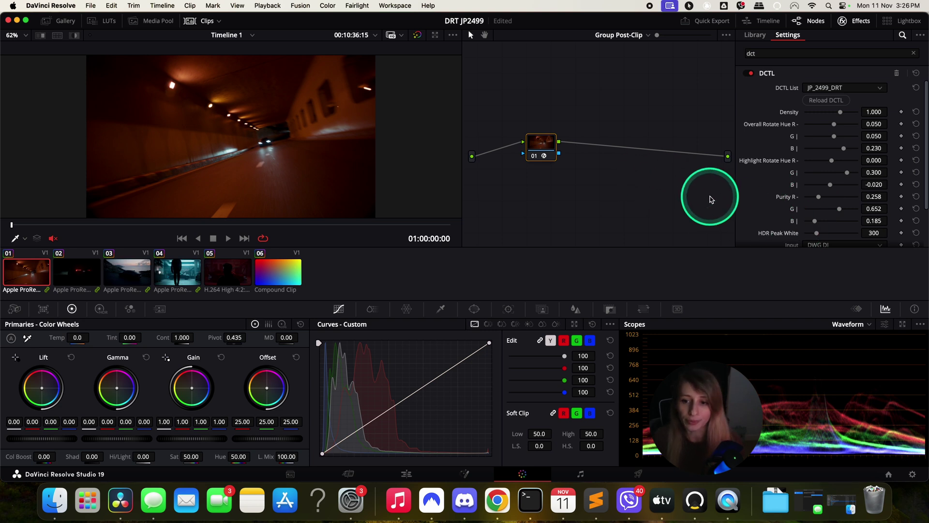
# Bypass node 01 to compare the image without the DCTL, then go full screen
pyautogui.hotkey('ctrl', 'd')
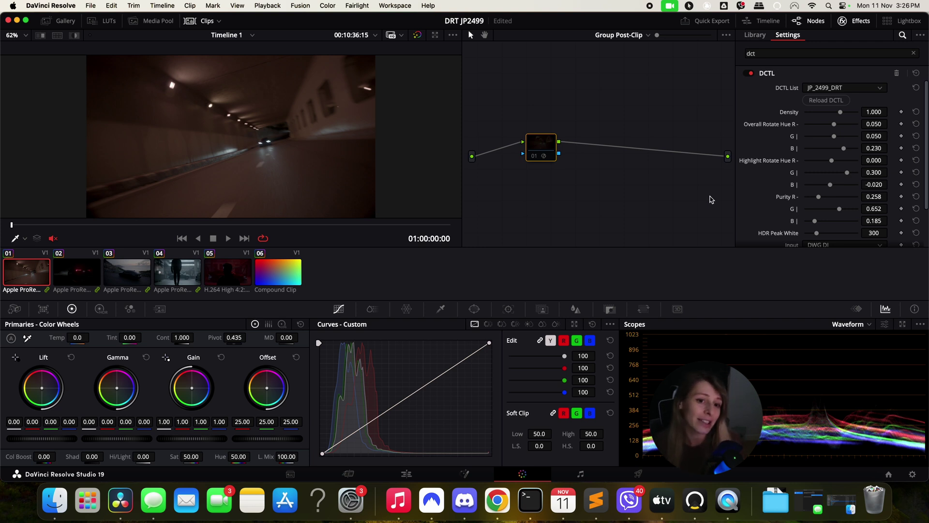
pyautogui.press('ctrl+super+f')
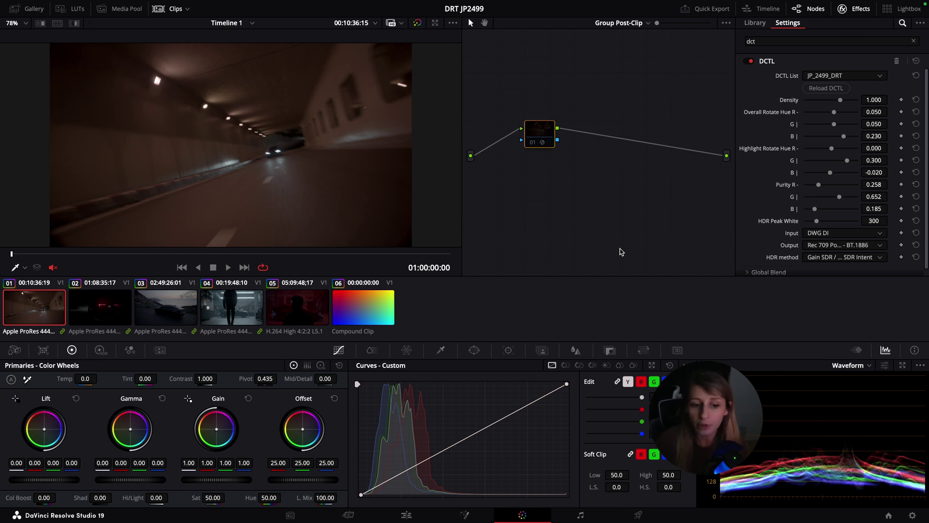
# Step through clips 02 to 05 to compare the DCTL look, ending back on clip 01
pyautogui.click(87, 302)
pyautogui.click(176, 305)
pyautogui.click(234, 302)
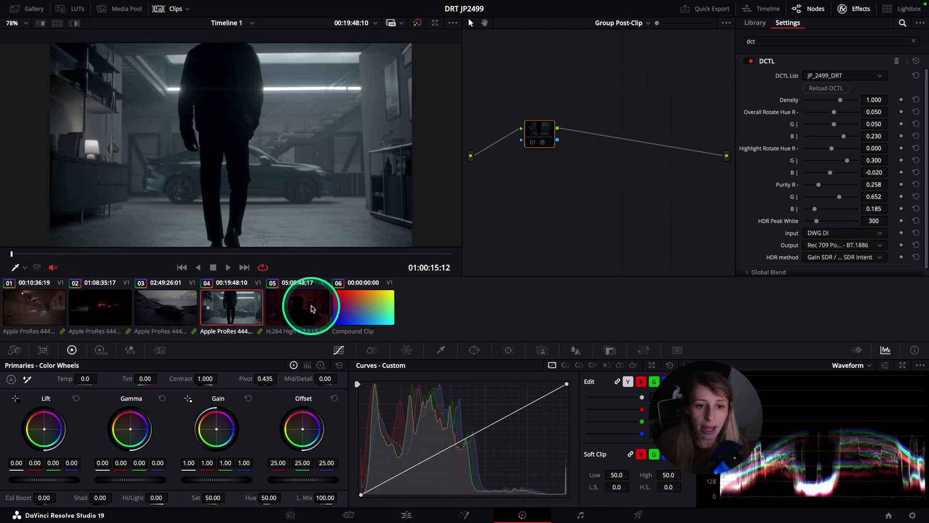
pyautogui.click(309, 310)
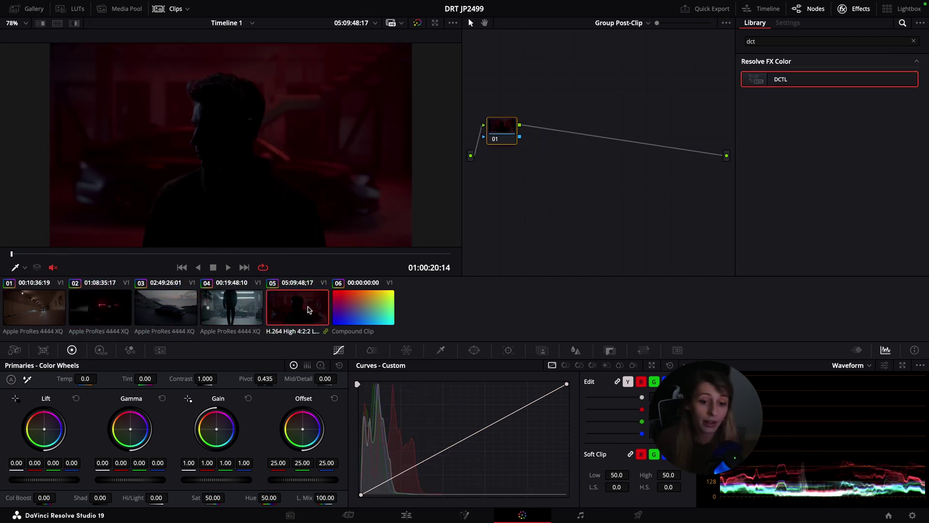
pyautogui.click(217, 312)
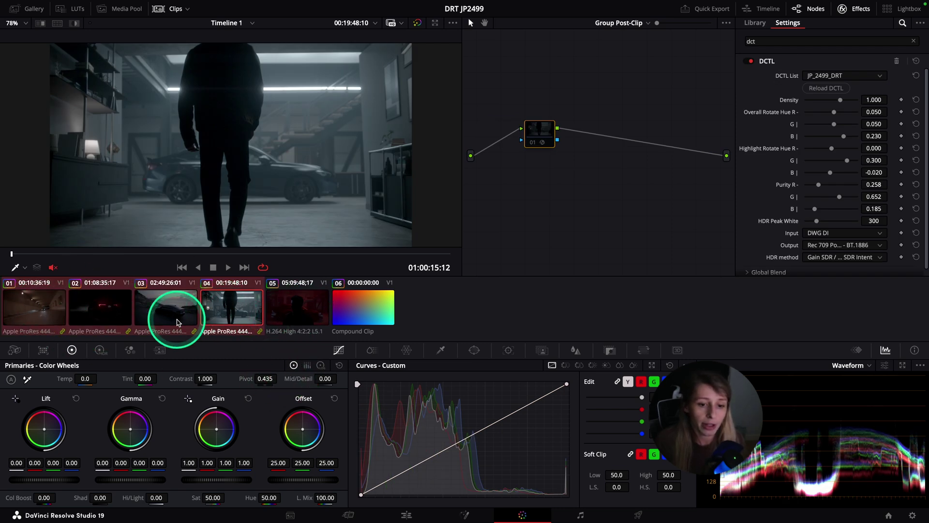
pyautogui.click(317, 310)
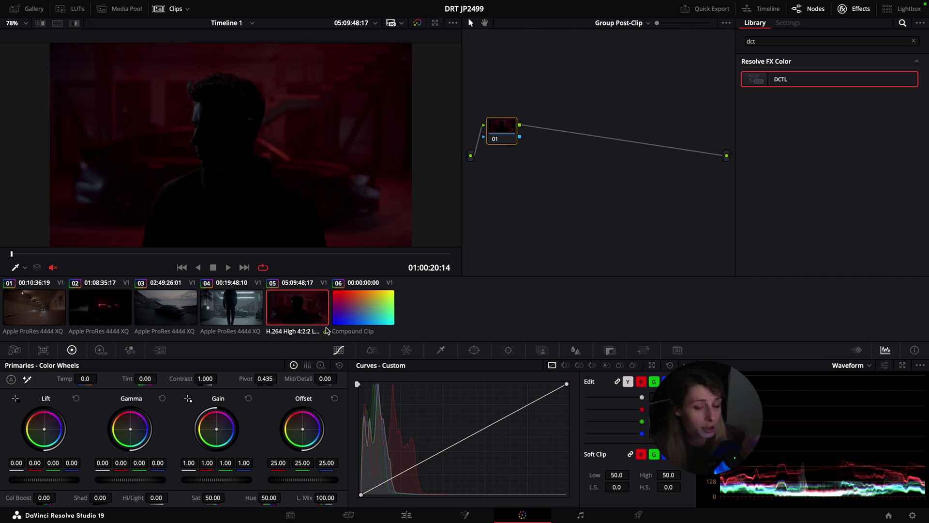
pyautogui.click(21, 315)
pyautogui.click(585, 213)
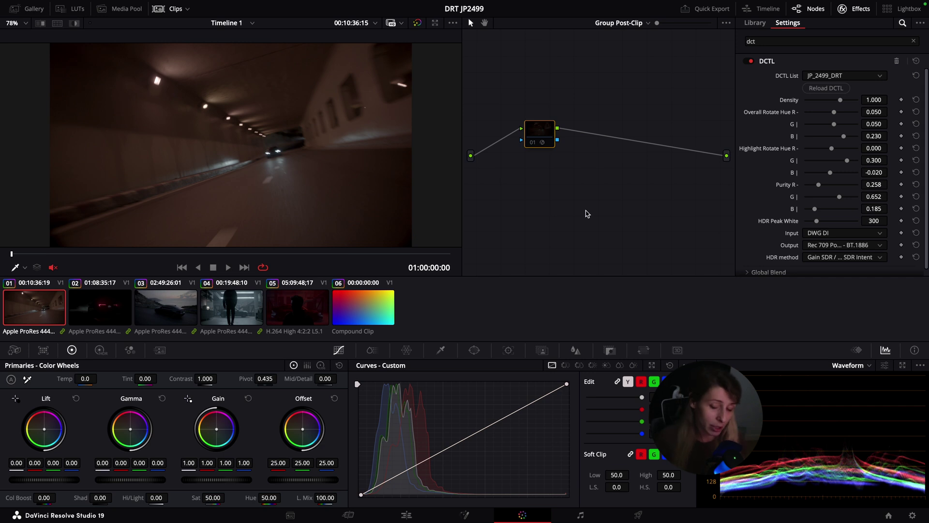
# Add serial node 02, then review the Group Pre-Clip graph and Color Management settings
pyautogui.hotkey('alt', 's')
pyautogui.click(631, 60)
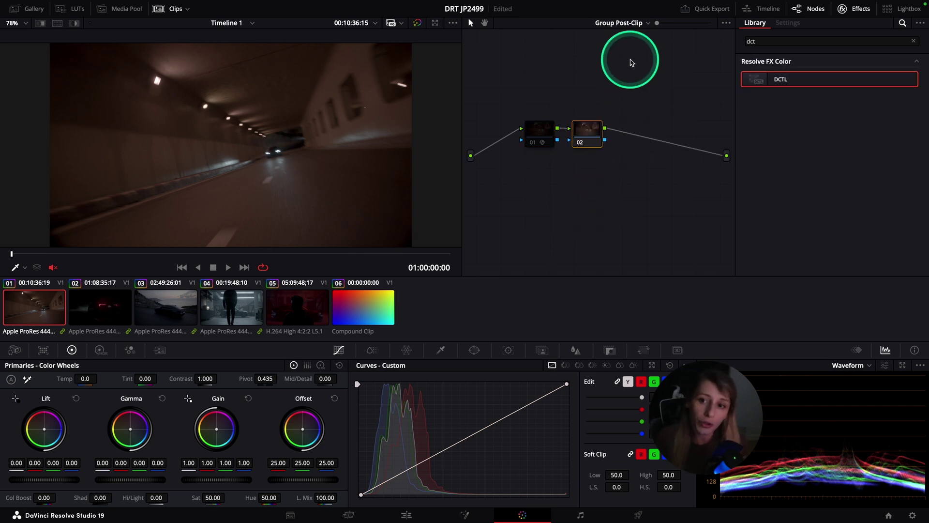
pyautogui.click(631, 23)
pyautogui.click(635, 39)
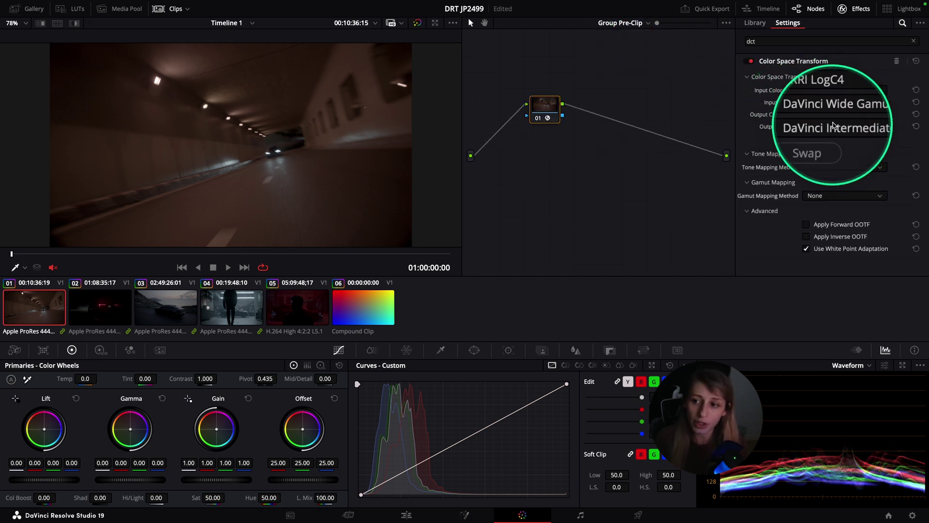
pyautogui.click(912, 515)
pyautogui.click(271, 124)
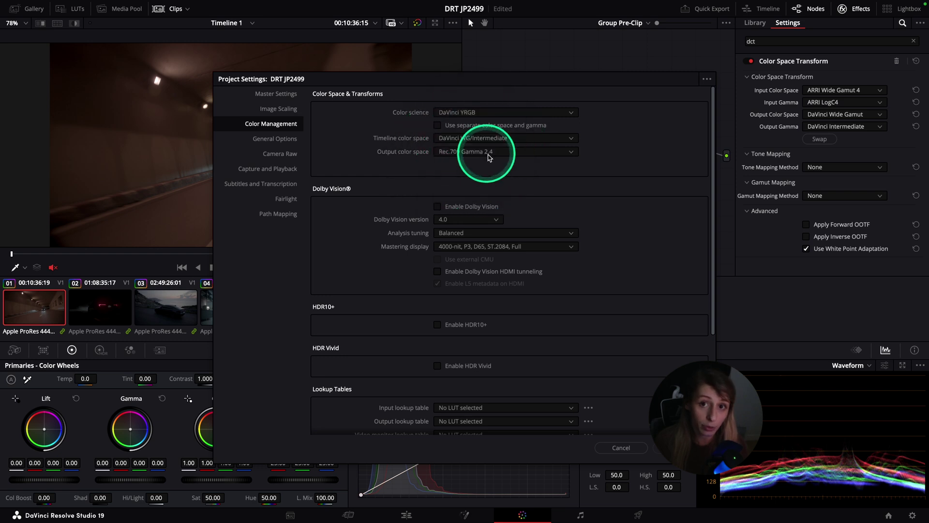
pyautogui.click(622, 447)
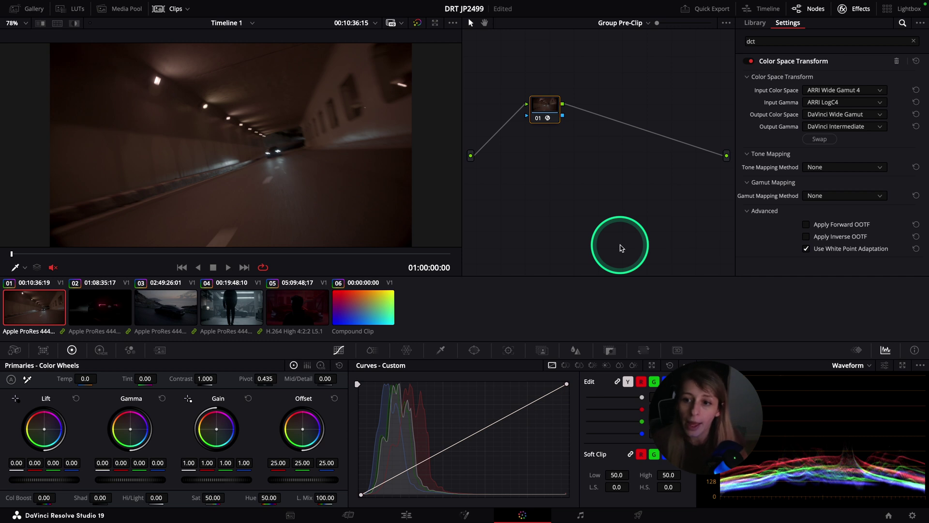
# Return to Group Post-Clip and select clips 05, 04, 01–04, then 05
pyautogui.click(621, 23)
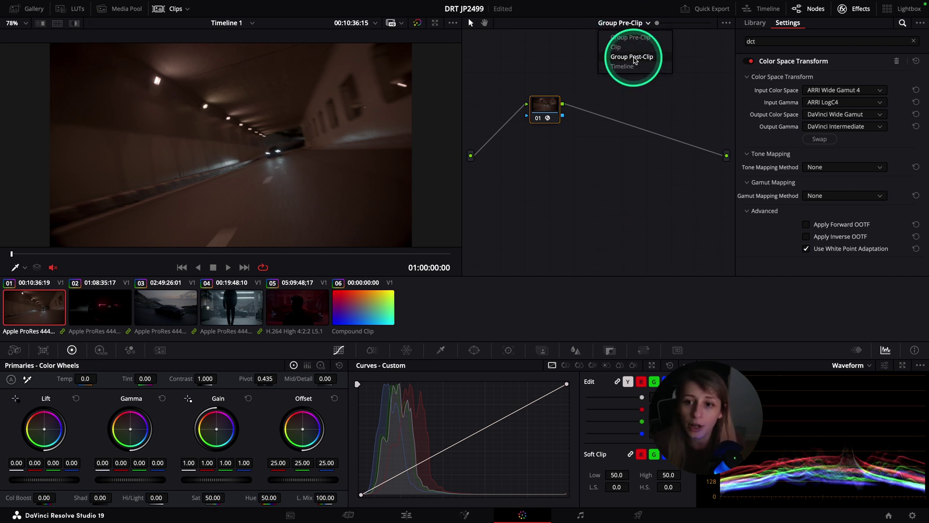
pyautogui.click(632, 57)
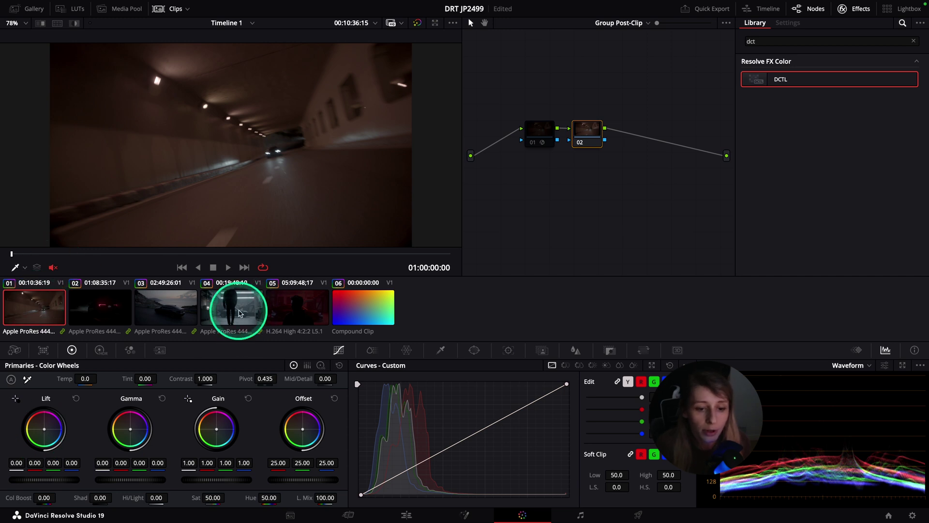
pyautogui.click(291, 311)
pyautogui.click(232, 315)
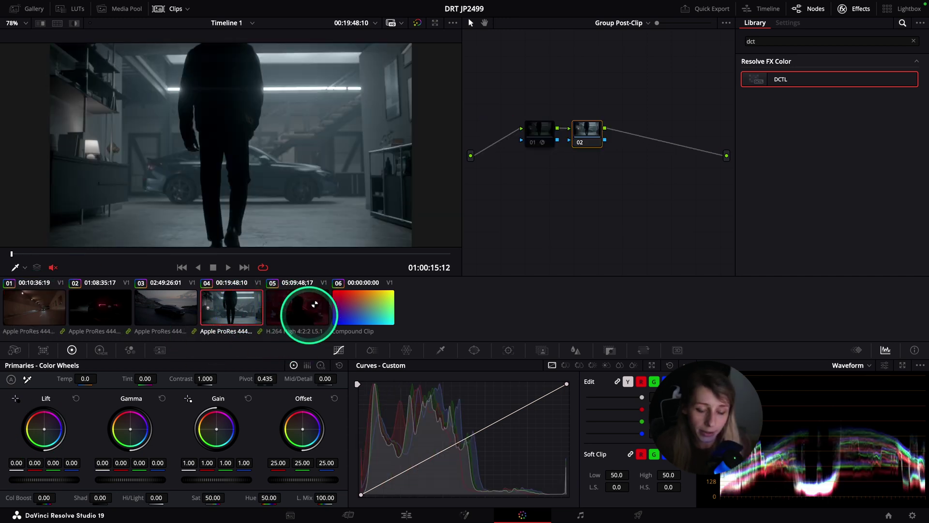
pyautogui.keyDown('shift'); pyautogui.click(19, 309); pyautogui.keyUp('shift')
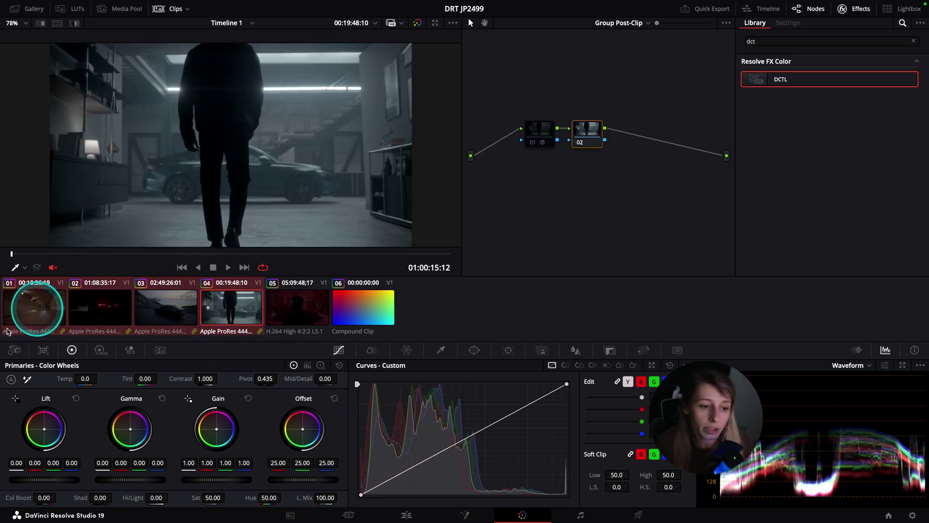
pyautogui.click(297, 309)
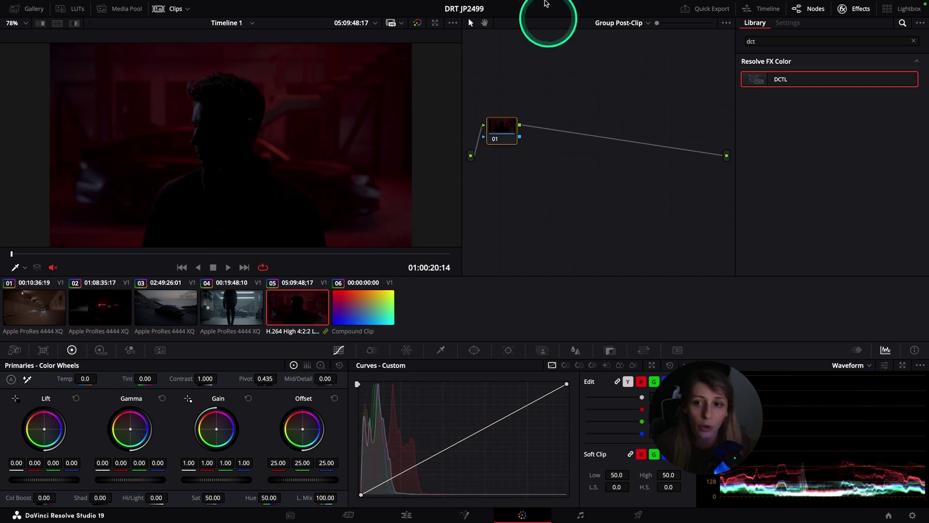
# Inspect clip 05's pre-clip conversion node, then return to Group Post-Clip on clip 01
pyautogui.click(623, 25)
pyautogui.click(632, 36)
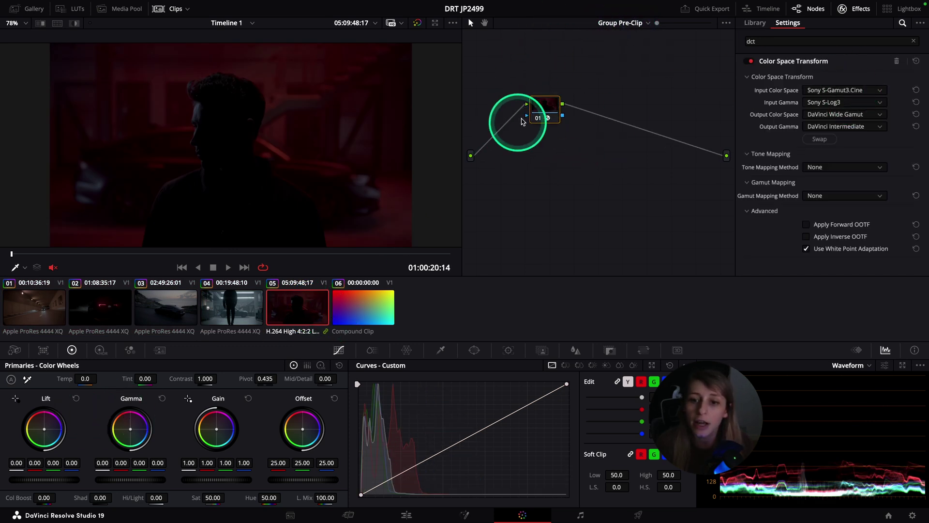
pyautogui.click(559, 117)
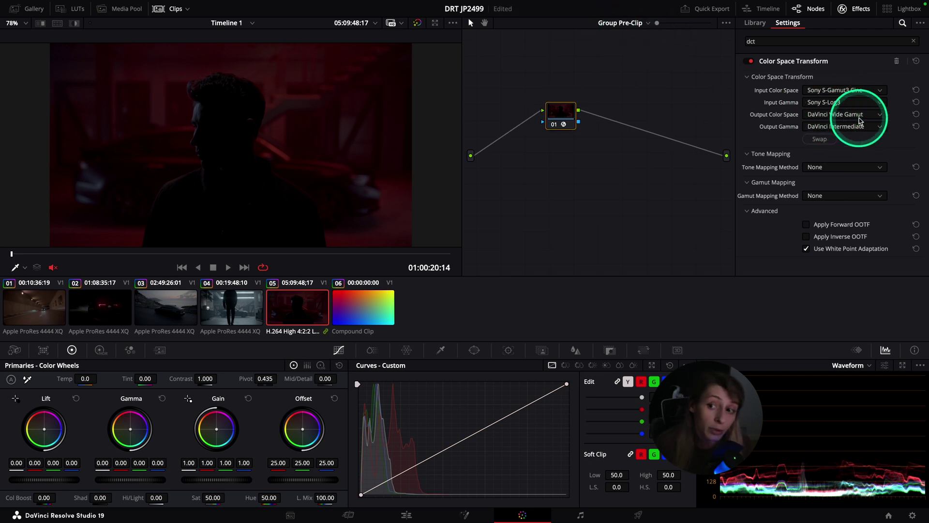
pyautogui.click(25, 305)
pyautogui.click(624, 23)
pyautogui.click(632, 57)
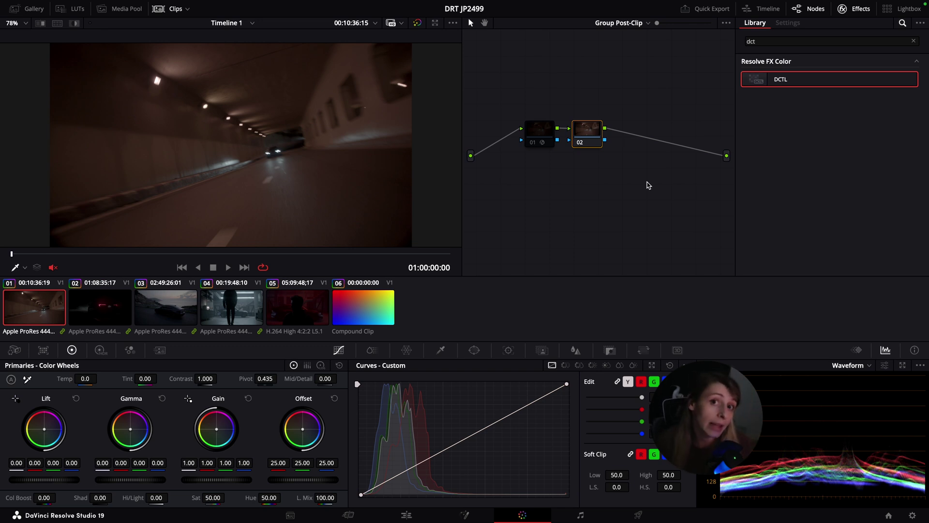
# Switch the scope to Vectorscope and apply Color Space Transform to node 02
pyautogui.click(850, 365)
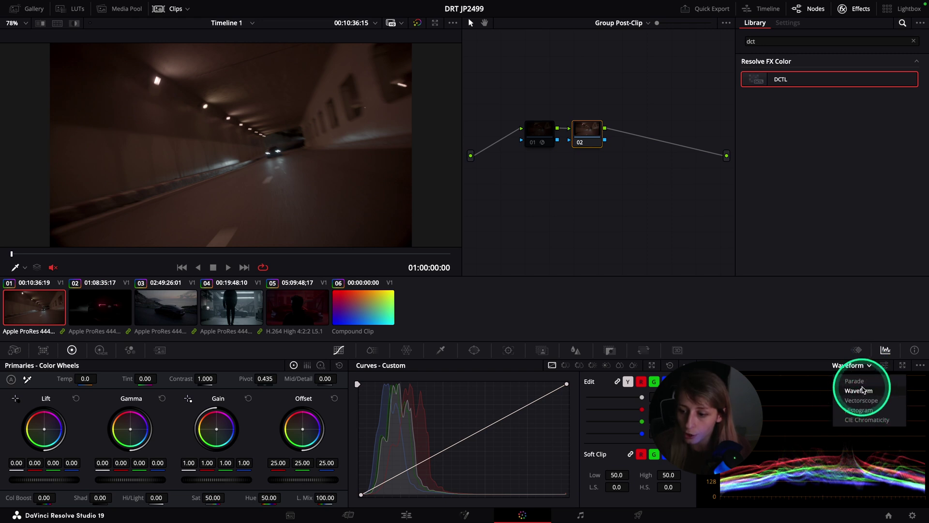
pyautogui.click(861, 400)
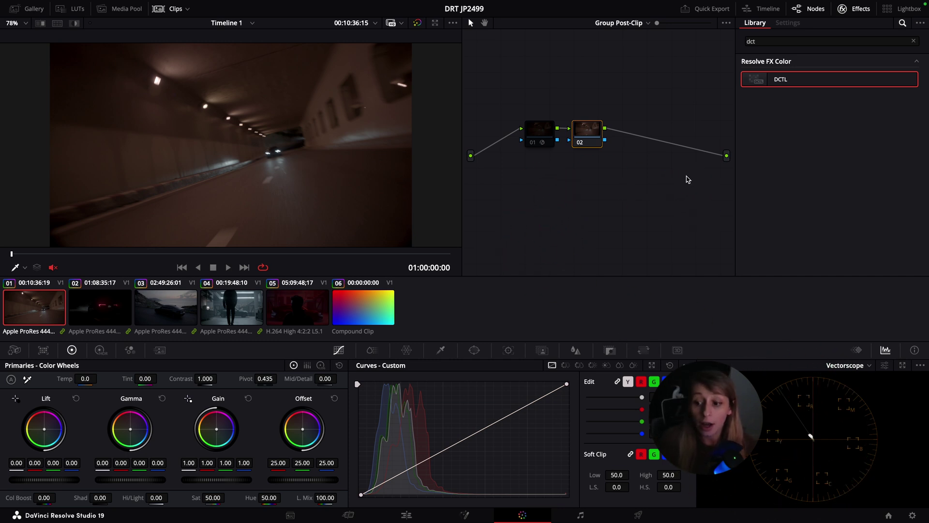
pyautogui.click(787, 38)
pyautogui.press('BackSpace')
pyautogui.press('BackSpace')
pyautogui.press('BackSpace')
pyautogui.write('color')
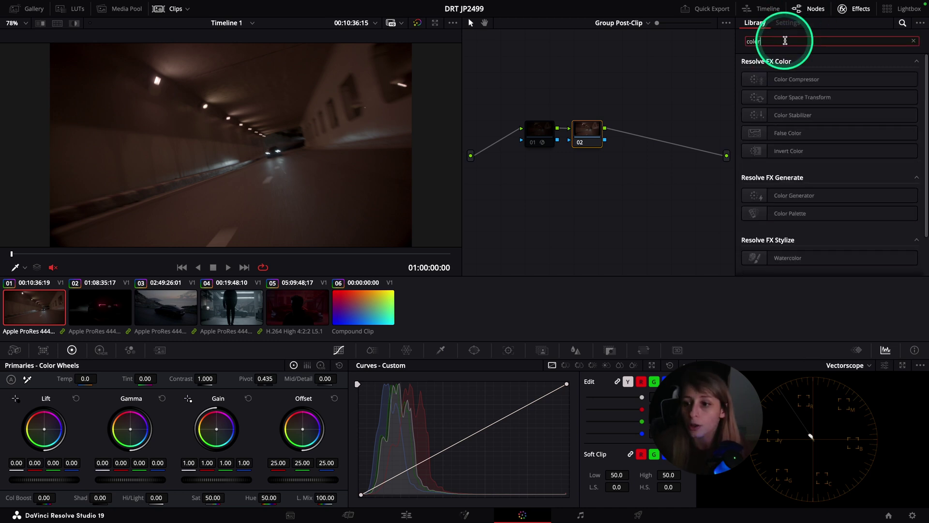
pyautogui.moveTo(784, 97); pyautogui.dragTo(588, 134)
# Set the CST input to DaVinci Wide Gamut/Intermediate and output to Rec.709 Gamma 2.4
pyautogui.click(818, 90)
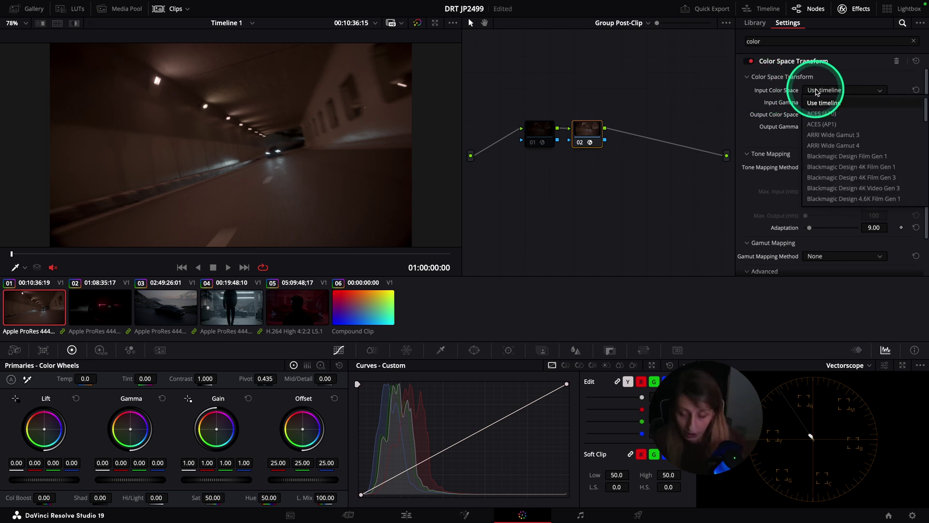
pyautogui.scroll(-10, 830, 194)
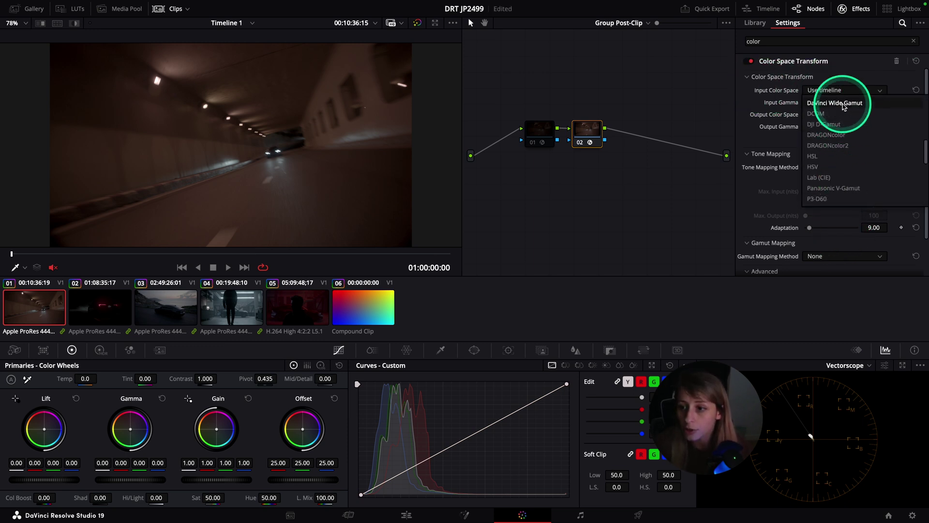
pyautogui.click(844, 103)
pyautogui.click(842, 102)
pyautogui.click(836, 211)
pyautogui.click(837, 115)
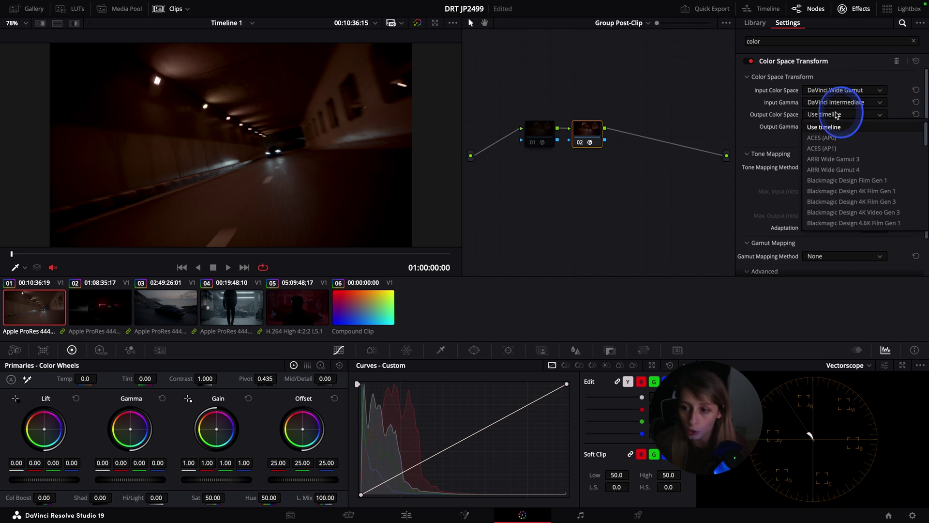
pyautogui.scroll(-12, 830, 183)
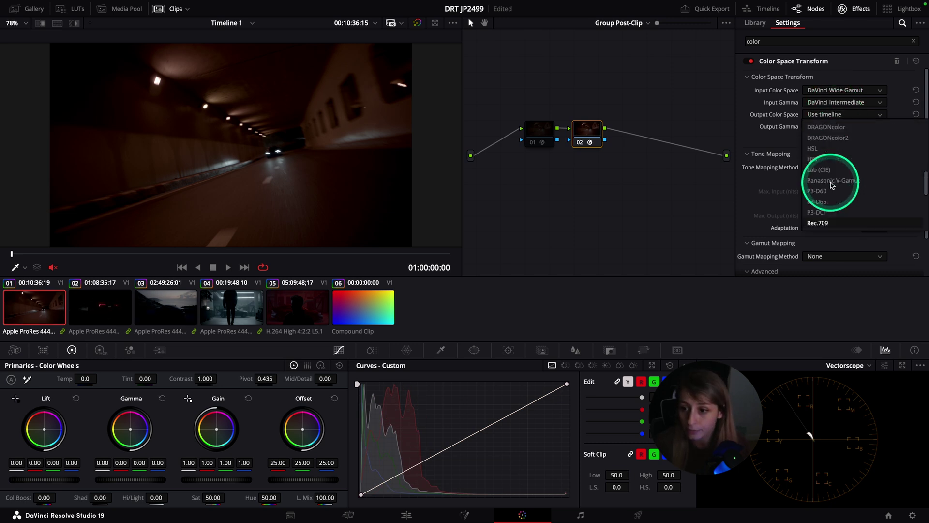
pyautogui.click(822, 223)
pyautogui.click(844, 127)
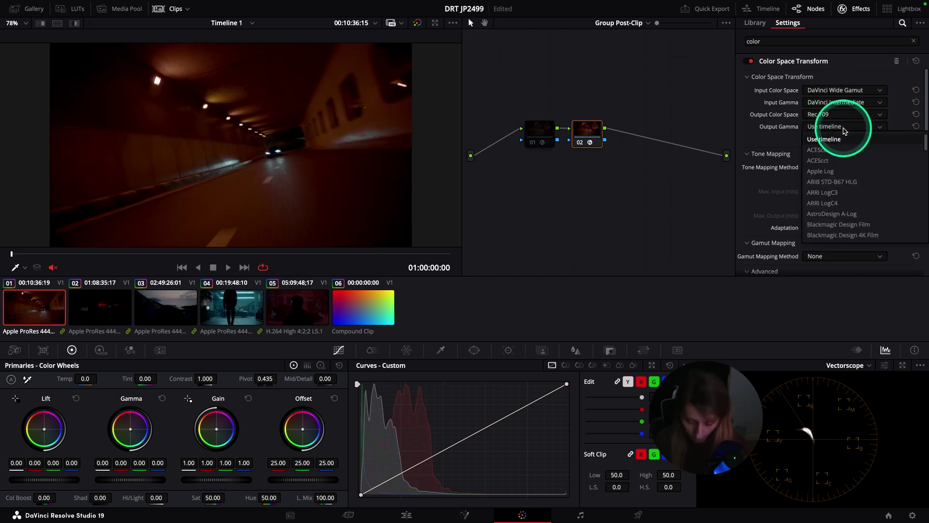
pyautogui.scroll(-10, 830, 145)
pyautogui.click(832, 214)
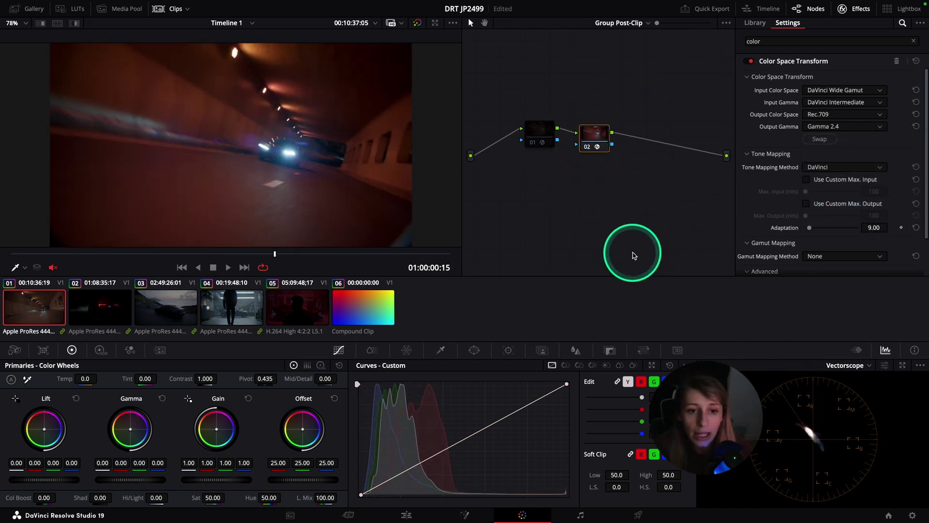
# Toggle node 02 to compare the Rec.709 conversion, then review clips 02, 03 and 04
pyautogui.hotkey('ctrl', 'd')
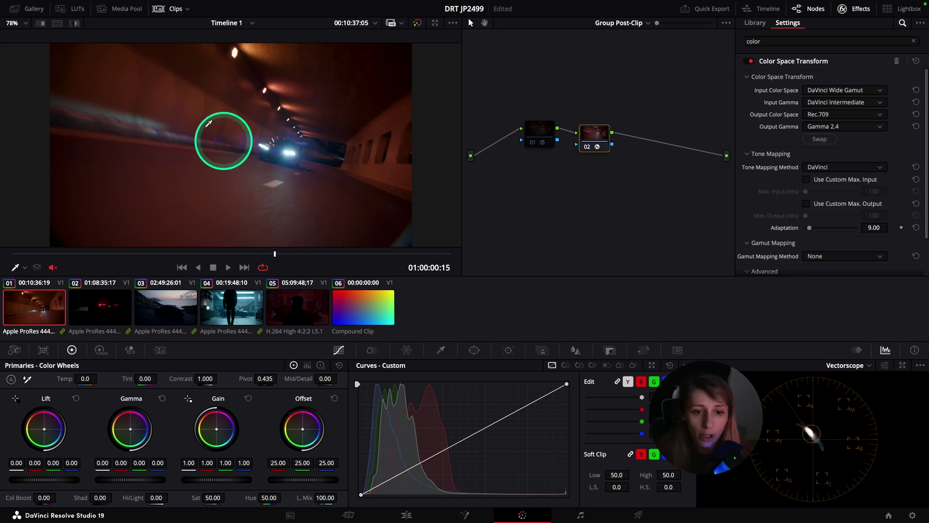
pyautogui.hotkey('ctrl', 'd')
pyautogui.hotkey('ctrl', 'd')
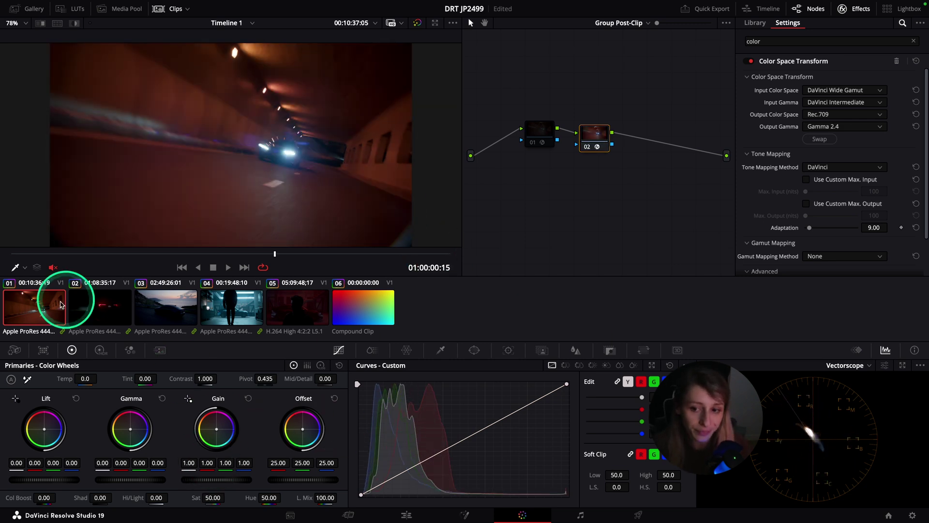
pyautogui.click(107, 313)
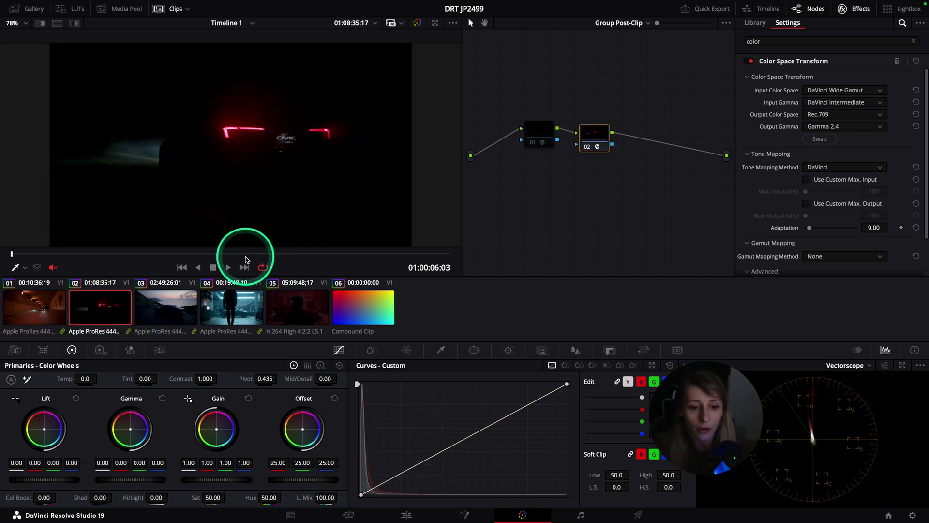
pyautogui.click(245, 254)
pyautogui.moveTo(246, 256); pyautogui.dragTo(11, 253)
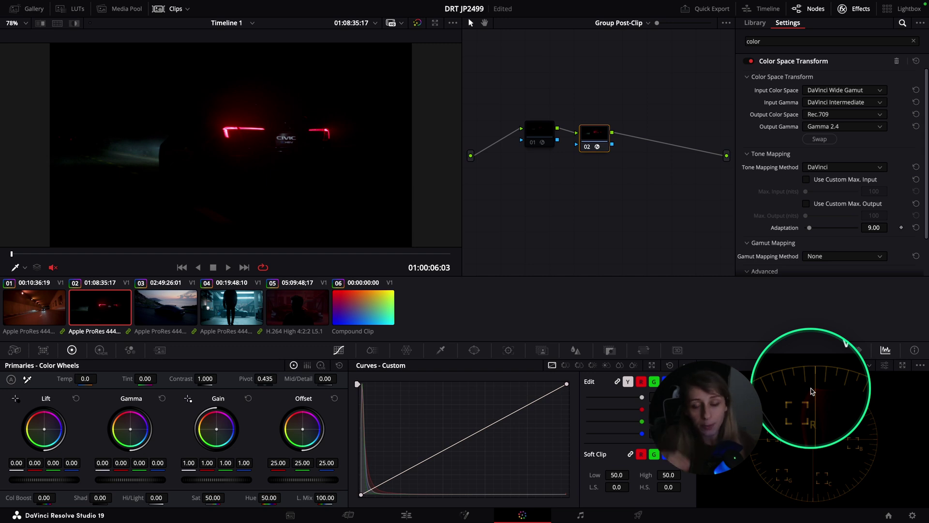
pyautogui.click(165, 307)
pyautogui.click(244, 298)
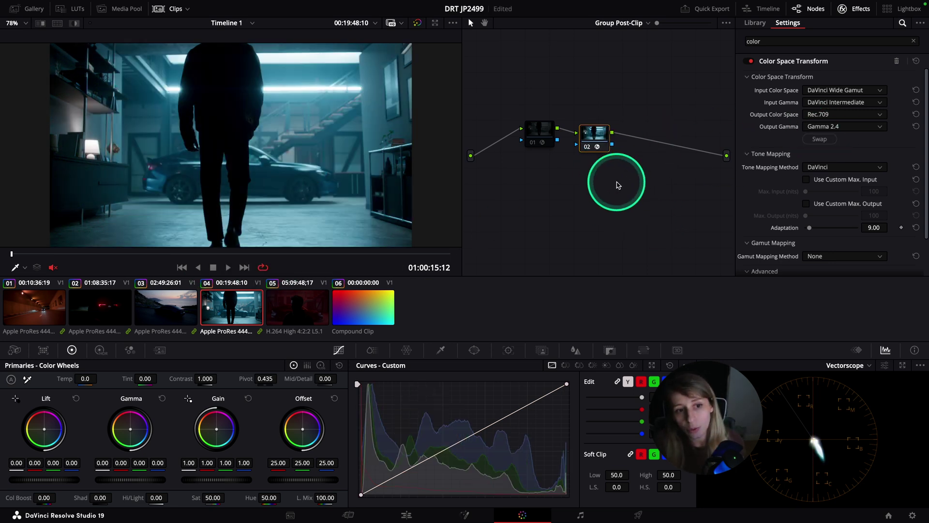
pyautogui.press('Down')
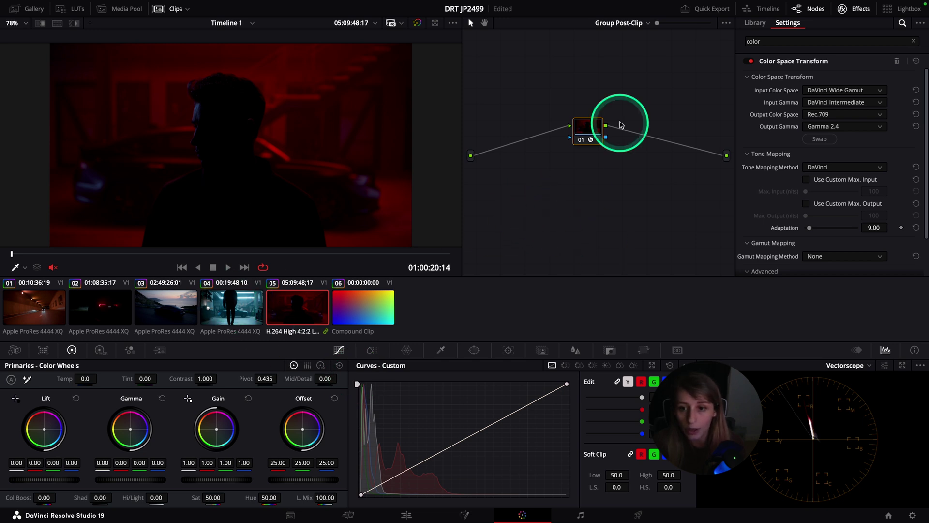
pyautogui.moveTo(584, 135); pyautogui.dragTo(592, 134)
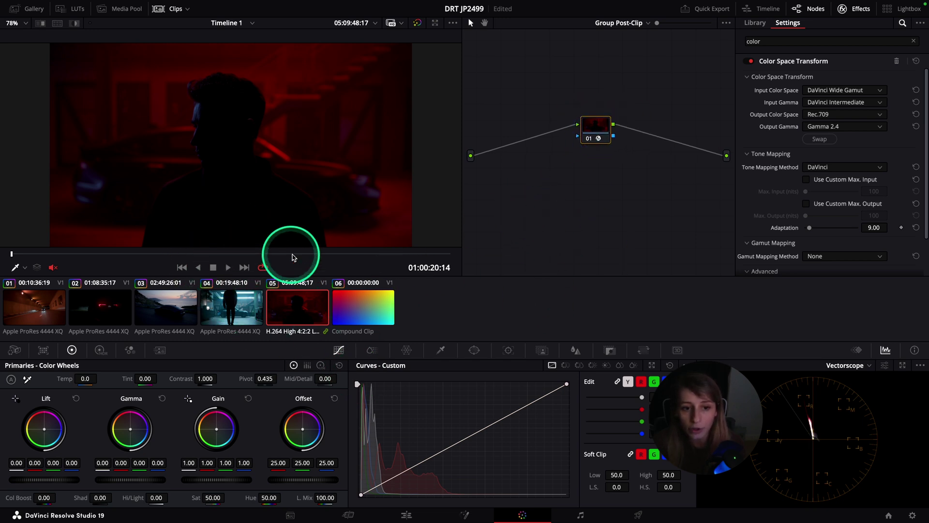
pyautogui.hotkey('ctrl', 'd')
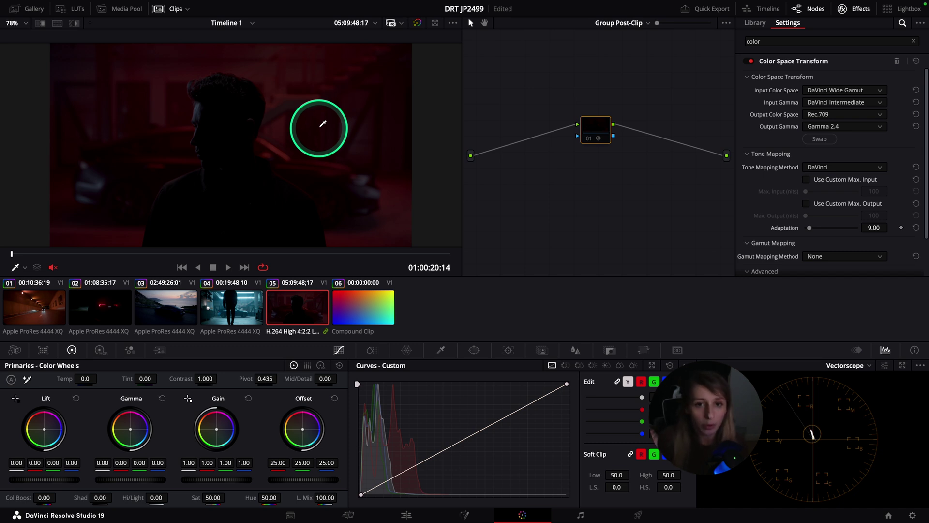
pyautogui.hotkey('ctrl', 'd')
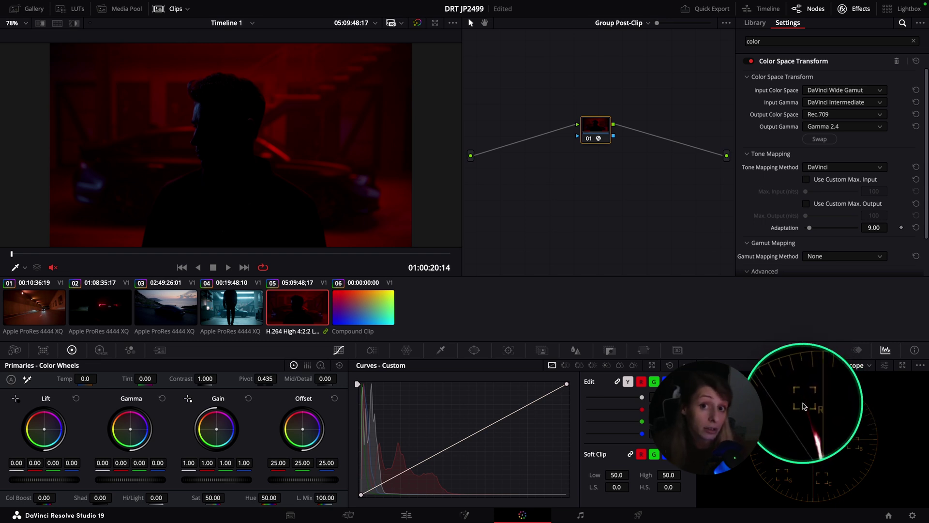
pyautogui.press('Up')
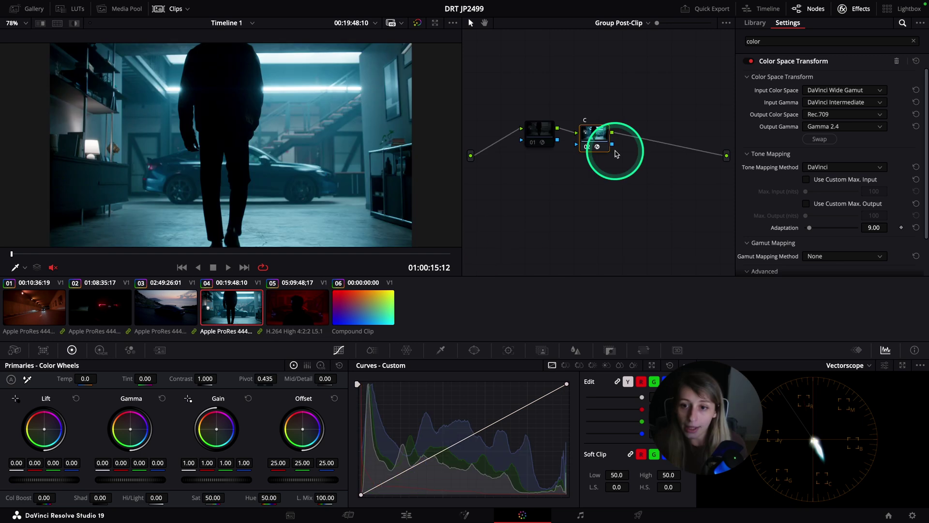
# On tunnel clip 01, place the JP2499 node 01 up-left of the CST node
pyautogui.click(61, 306)
pyautogui.click(21, 11)
pyautogui.click(21, 11)
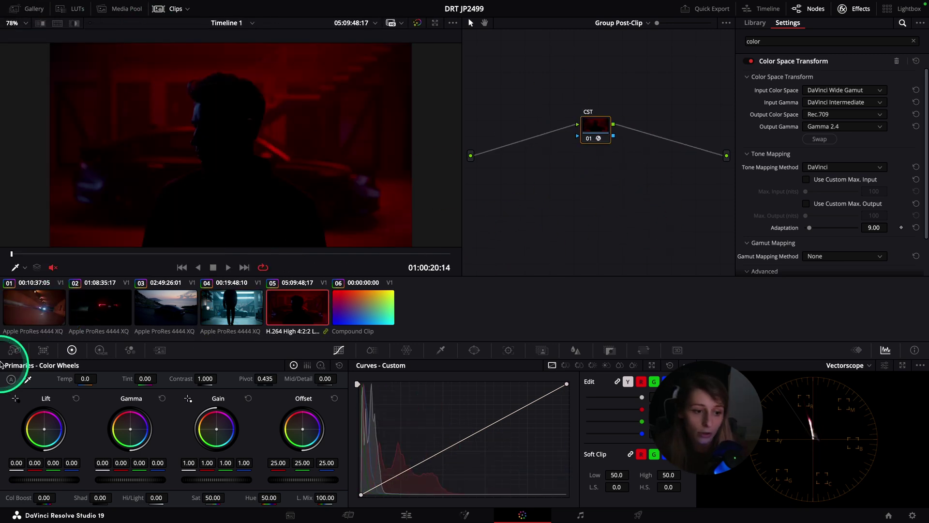
pyautogui.click(31, 312)
pyautogui.moveTo(591, 136); pyautogui.dragTo(601, 129)
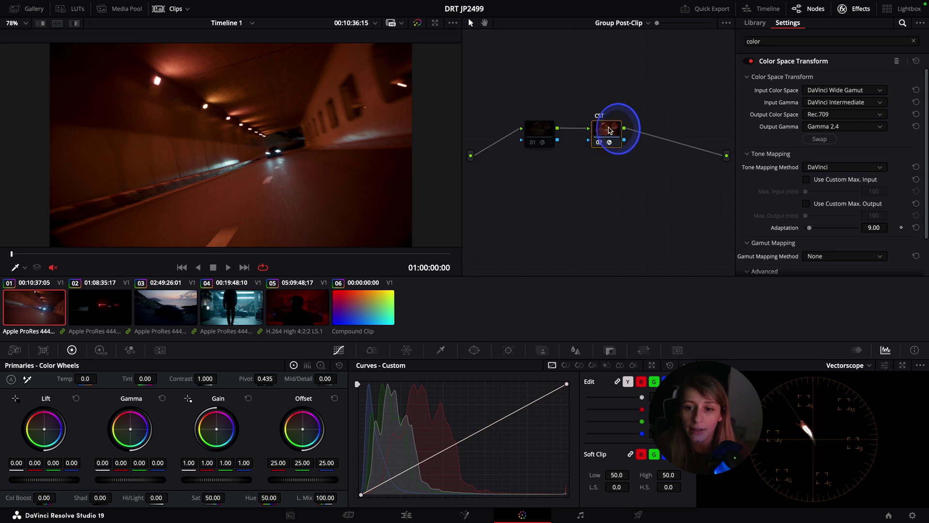
pyautogui.click(530, 127)
pyautogui.moveTo(530, 127); pyautogui.dragTo(535, 152)
pyautogui.moveTo(526, 195); pyautogui.dragTo(528, 130)
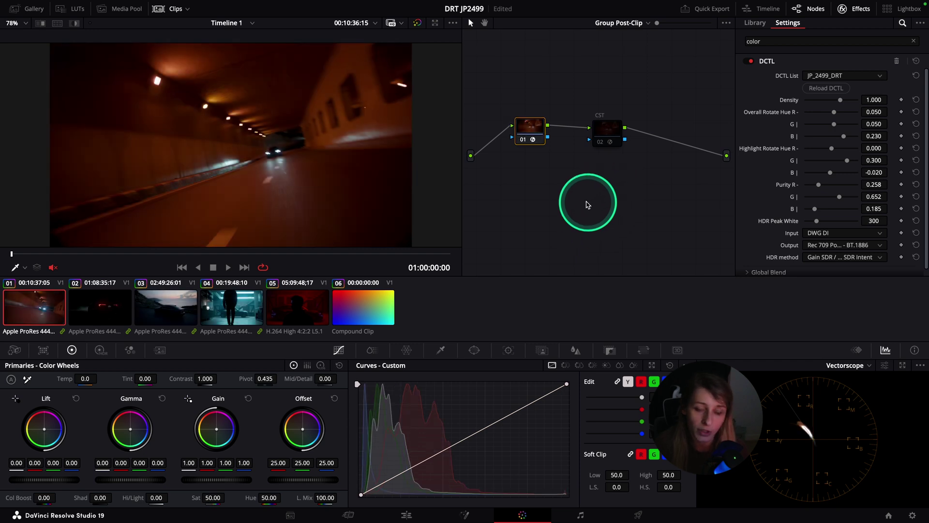
# Scrub a few frames into the tunnel clip and briefly check the stills gallery
pyautogui.click(238, 255)
pyautogui.moveTo(238, 259); pyautogui.dragTo(328, 252)
pyautogui.click(34, 9)
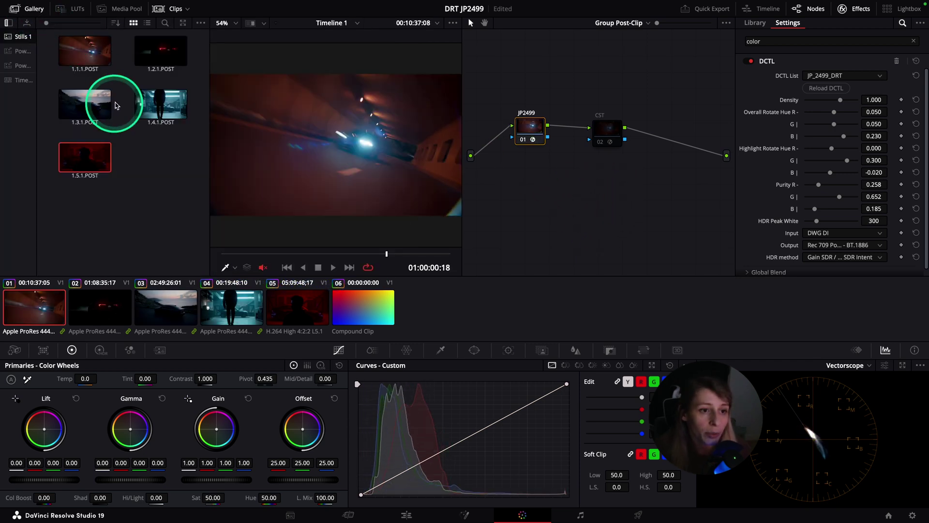
pyautogui.rightClick(86, 47)
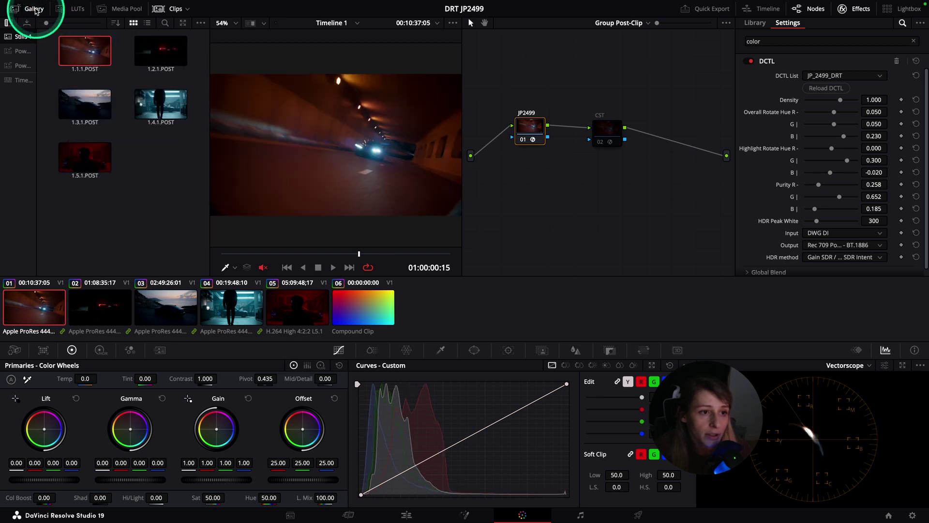
pyautogui.click(34, 9)
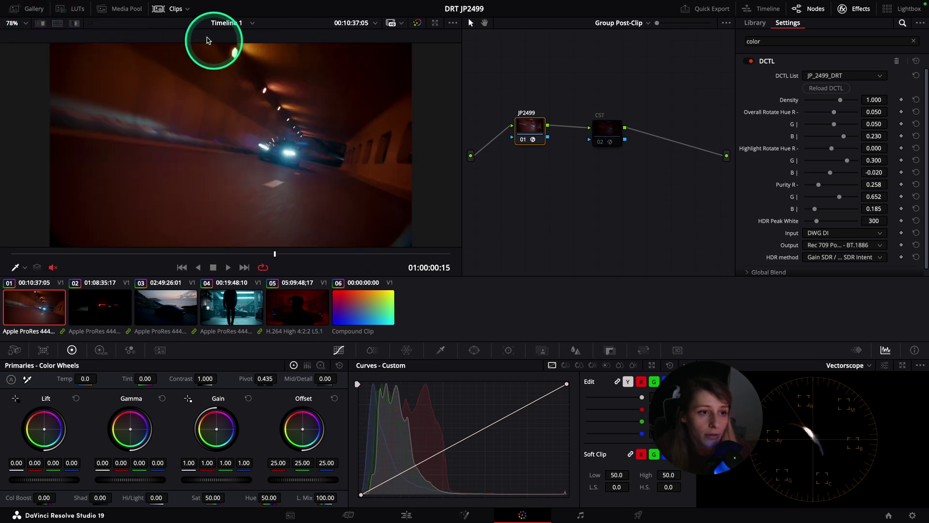
# Turn on the viewer's split-screen comparison and jump ahead to frame 01:00:00:19
pyautogui.click(40, 23)
pyautogui.click(356, 184)
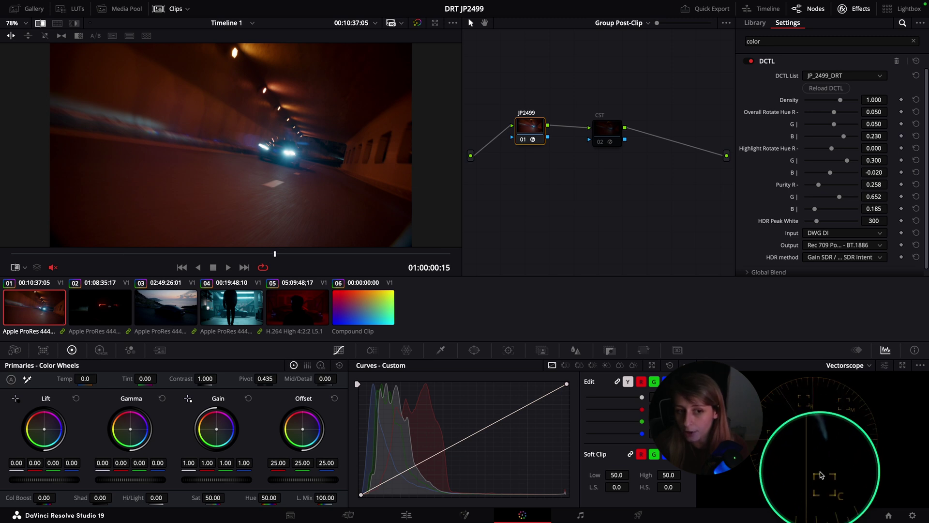
pyautogui.click(345, 254)
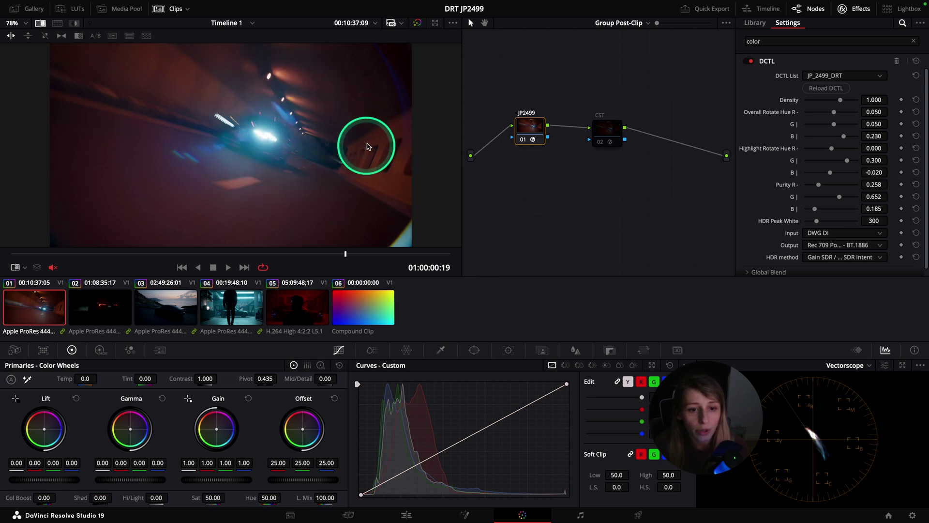
# Load the dark taillight clip 02 and return the playhead to its first frame
pyautogui.click(103, 317)
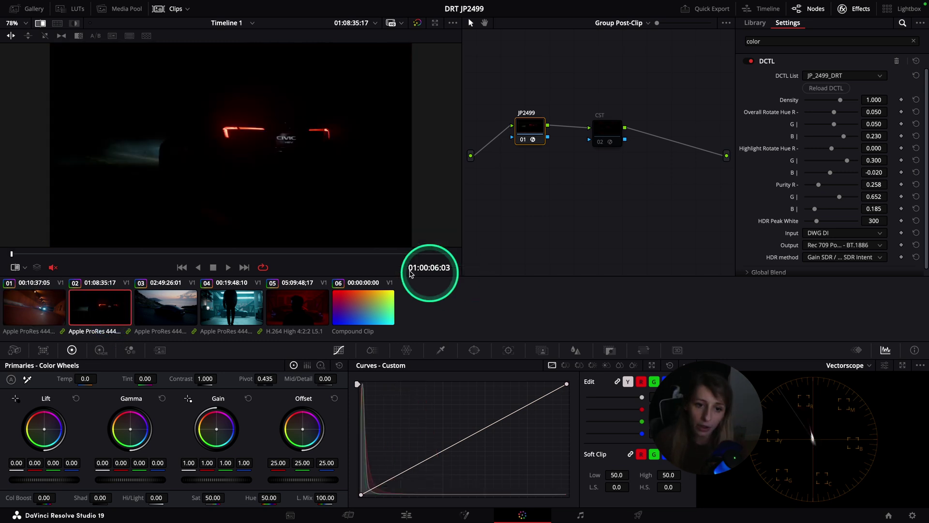
pyautogui.click(231, 254)
pyautogui.click(22, 254)
pyautogui.click(13, 253)
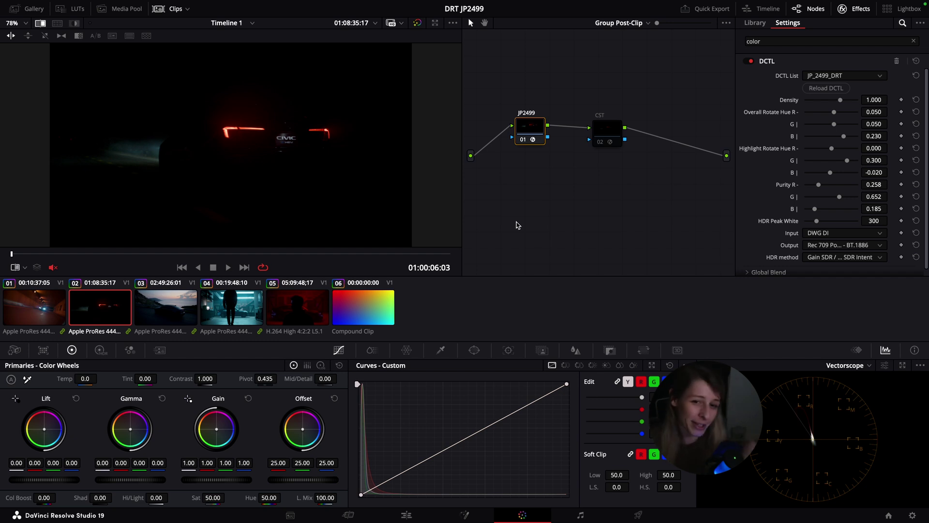
# Switch between the CST and JP2499 nodes to compare their settings, ending on CST
pyautogui.click(608, 129)
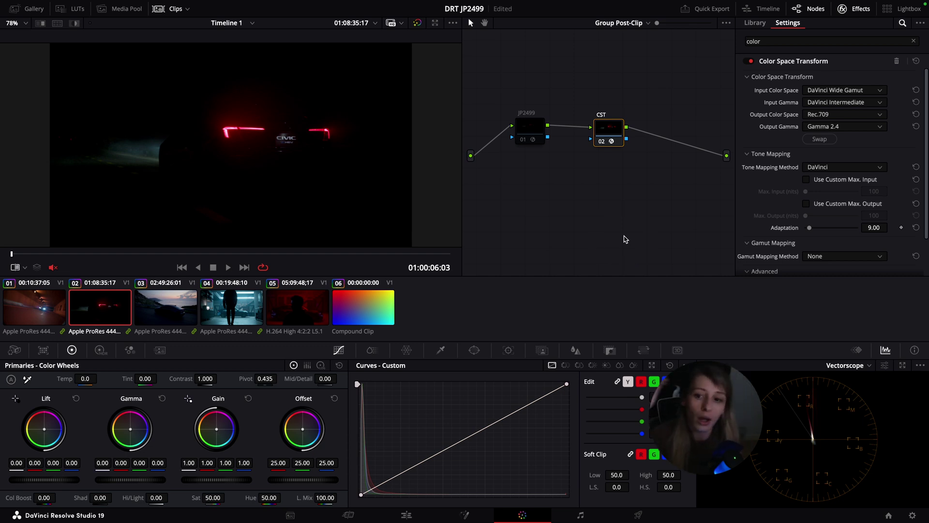
pyautogui.click(532, 128)
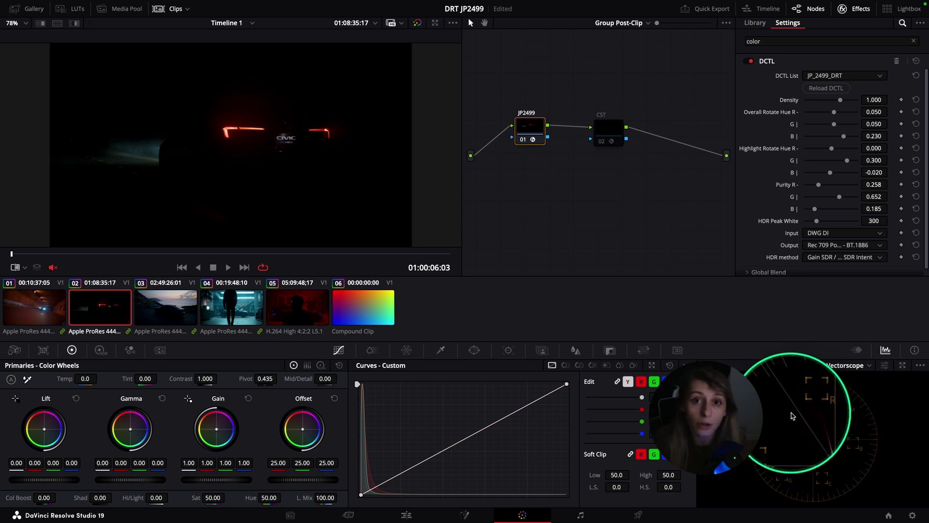
pyautogui.hotkey('shift', "'")
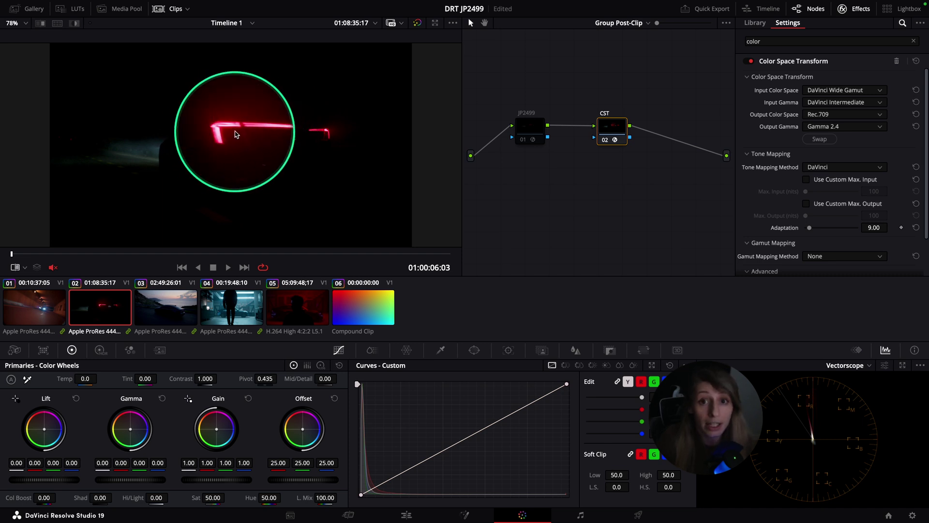
pyautogui.hotkey('shift', ';')
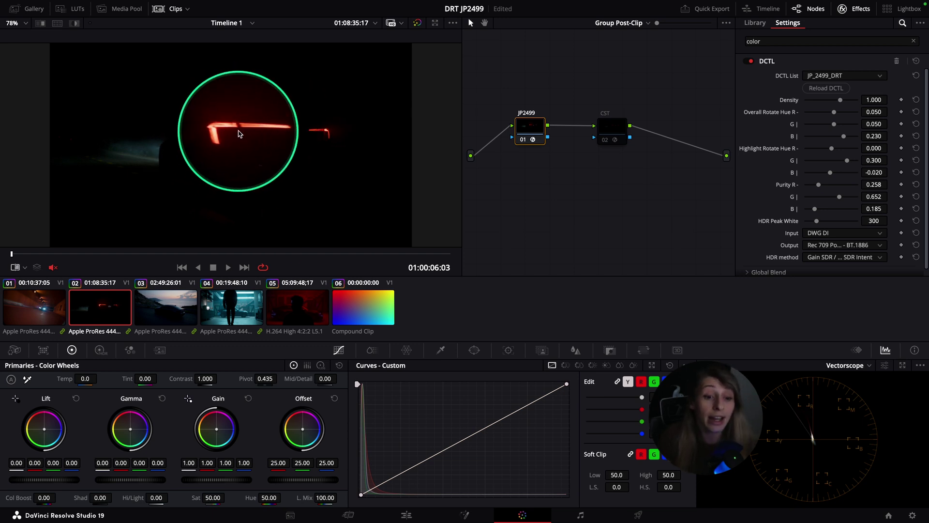
pyautogui.click(612, 130)
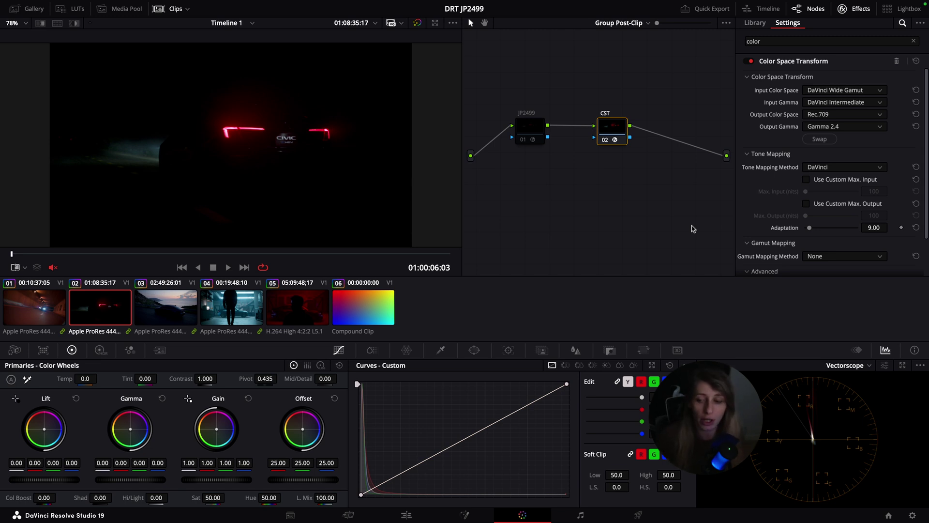
# Set CST to Luminance Mapping, Saturation Compression, custom 4521 nit input and 48 nit output
pyautogui.scroll(-2, 774, 193)
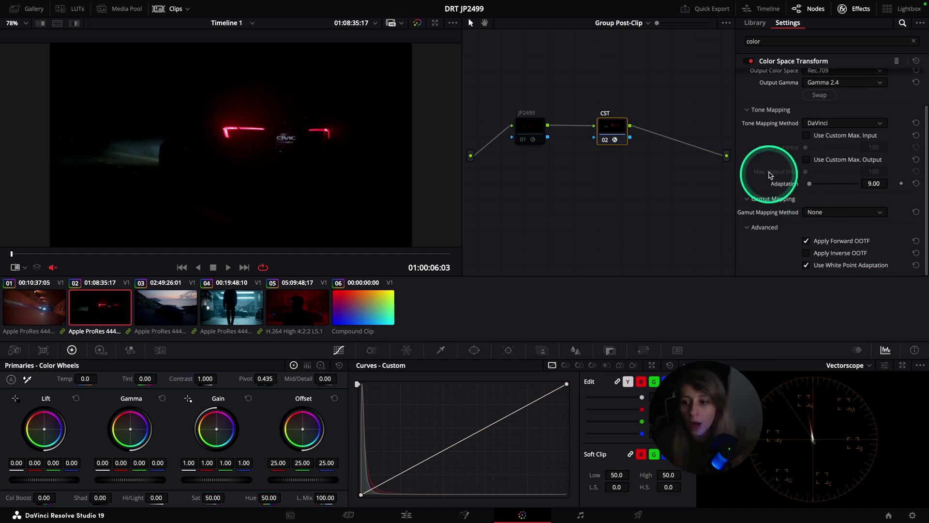
pyautogui.click(824, 123)
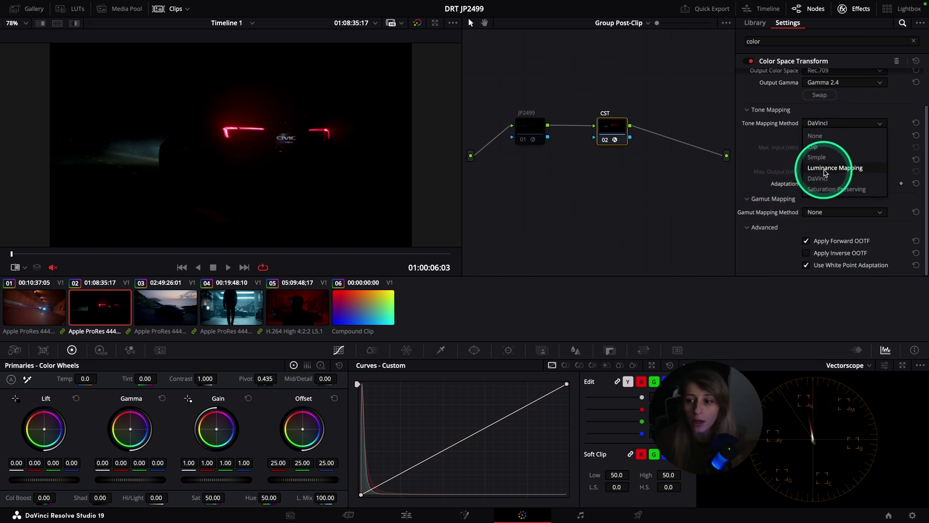
pyautogui.click(834, 168)
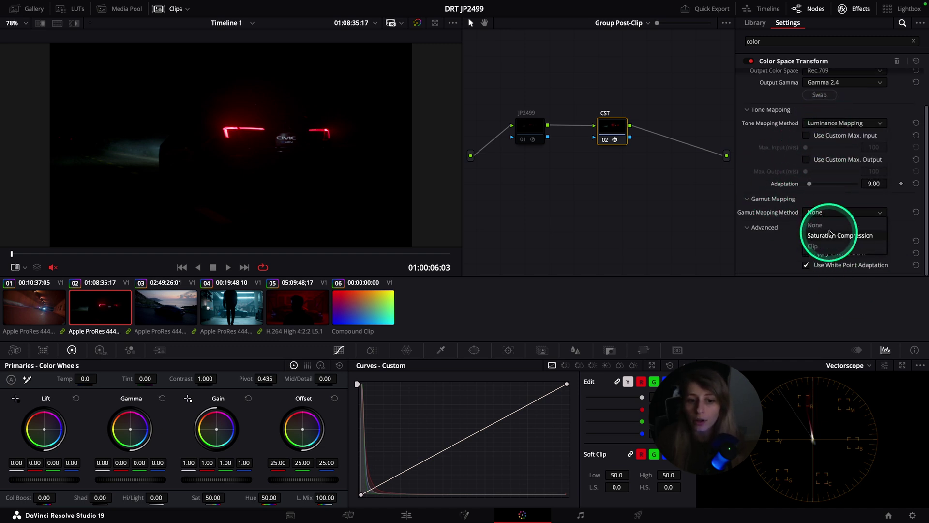
pyautogui.click(829, 234)
pyautogui.moveTo(842, 225); pyautogui.dragTo(801, 230)
pyautogui.click(806, 135)
pyautogui.click(806, 159)
pyautogui.moveTo(807, 172); pyautogui.dragTo(818, 190)
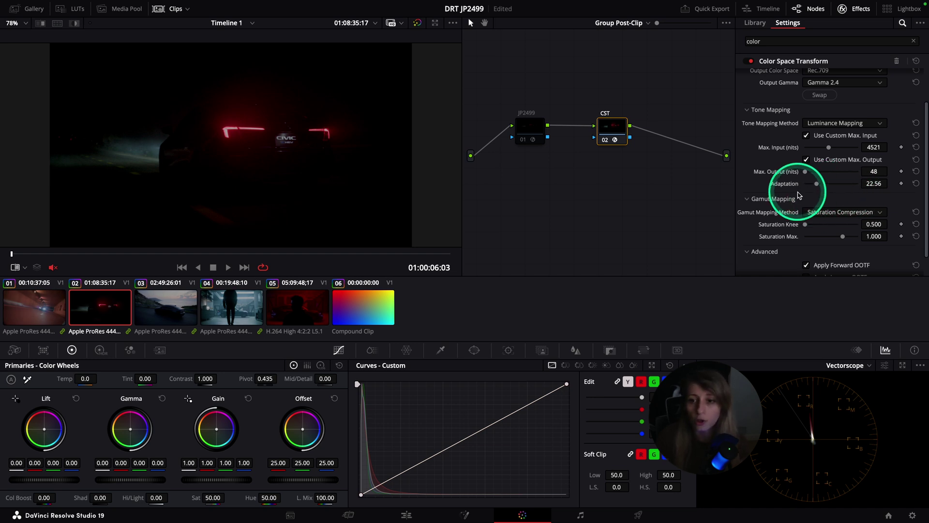
pyautogui.hotkey('shift', ';')
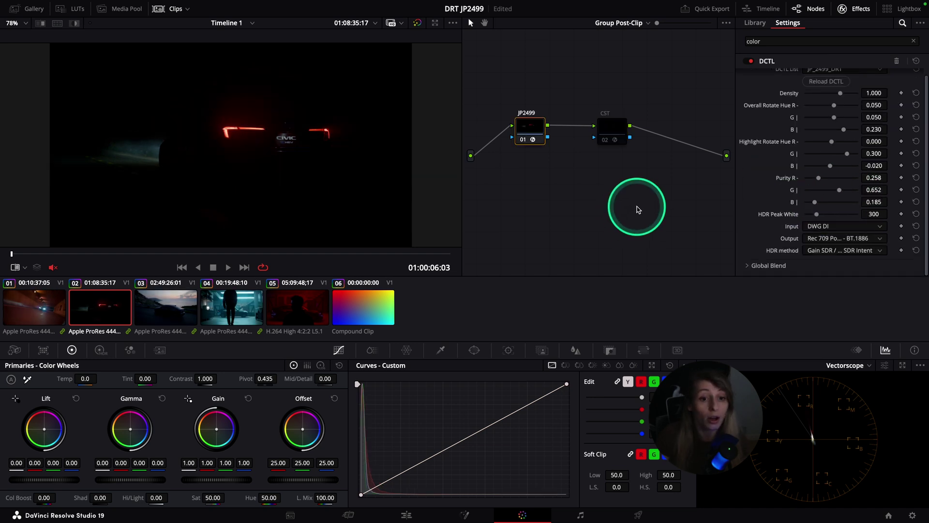
# Load sunset clip 03, scrub to its end, centre the circular window on the tail light, and reselect JP2499
pyautogui.click(153, 300)
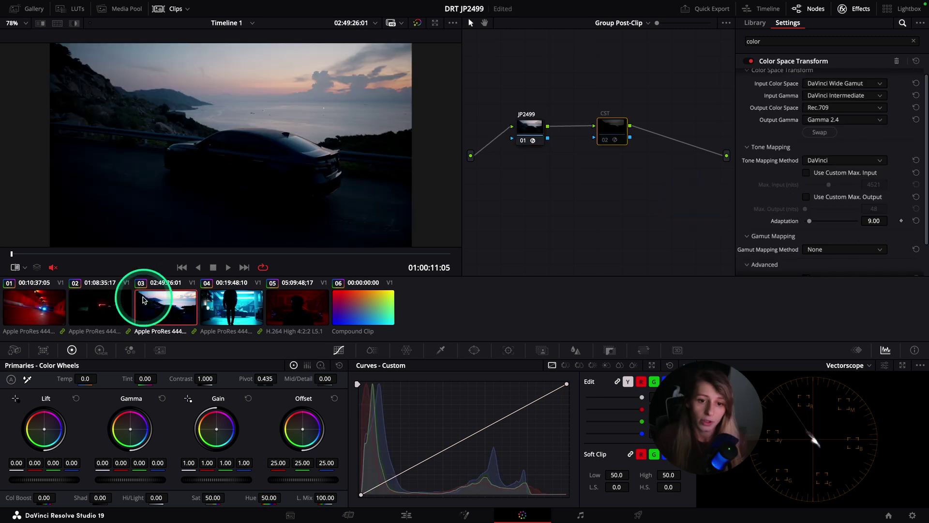
pyautogui.click(530, 131)
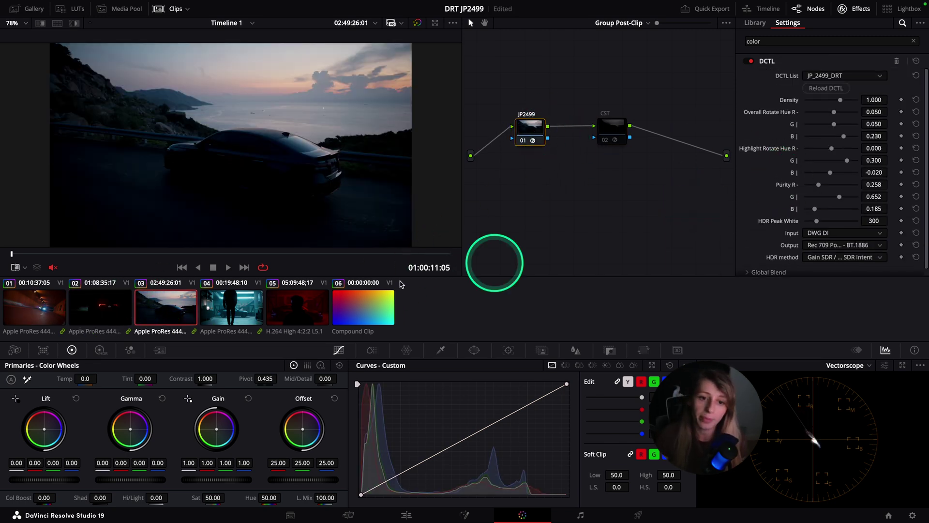
pyautogui.moveTo(257, 252)
pyautogui.mouseDown()
pyautogui.moveTo(443, 256)
pyautogui.moveTo(10, 266)
pyautogui.moveTo(338, 265)
pyautogui.moveTo(196, 251)
pyautogui.moveTo(40, 258)
pyautogui.moveTo(275, 255)
pyautogui.mouseUp()
pyautogui.click(619, 136)
pyautogui.moveTo(306, 172)
pyautogui.mouseDown()
pyautogui.moveTo(324, 172)
pyautogui.moveTo(303, 172)
pyautogui.moveTo(313, 157)
pyautogui.moveTo(298, 166)
pyautogui.moveTo(317, 164)
pyautogui.mouseUp()
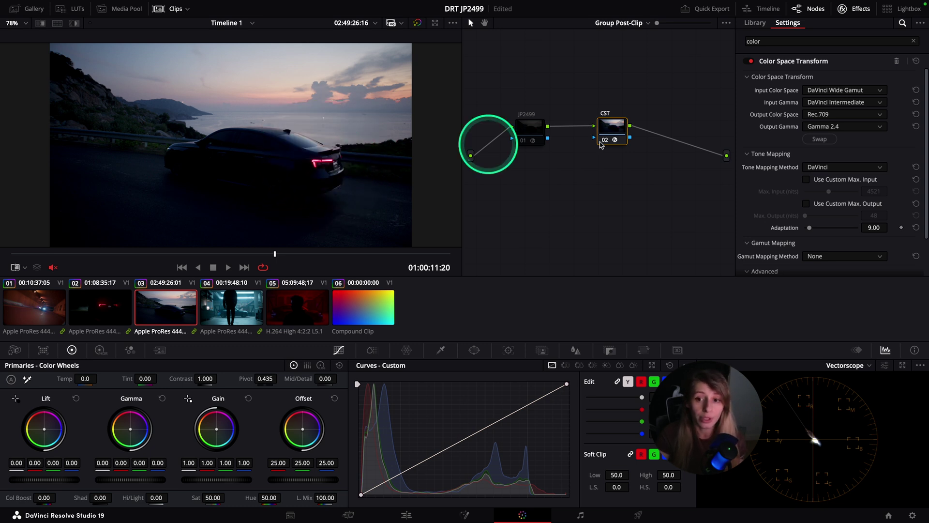
pyautogui.click(537, 135)
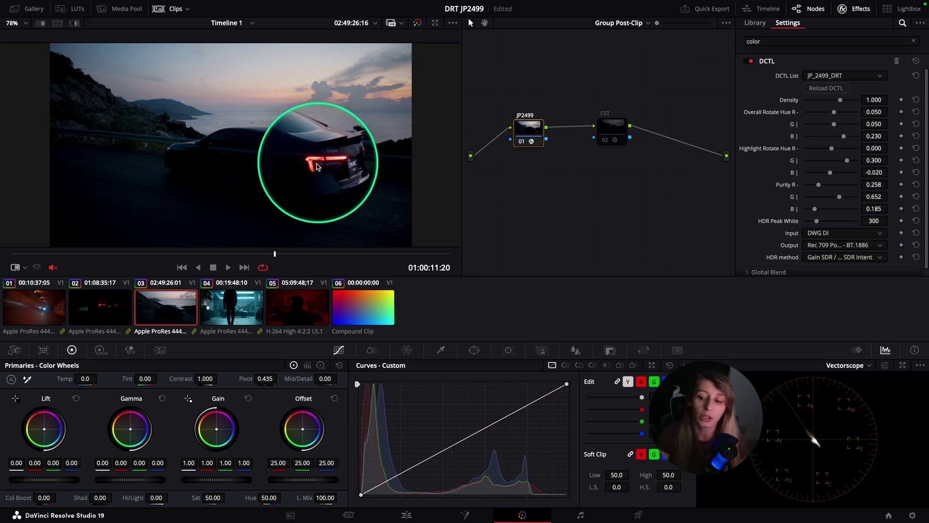
# On clip 04, bypass and restore the CST and JP2499 nodes to compare them, then advance to clip 05
pyautogui.press('Down')
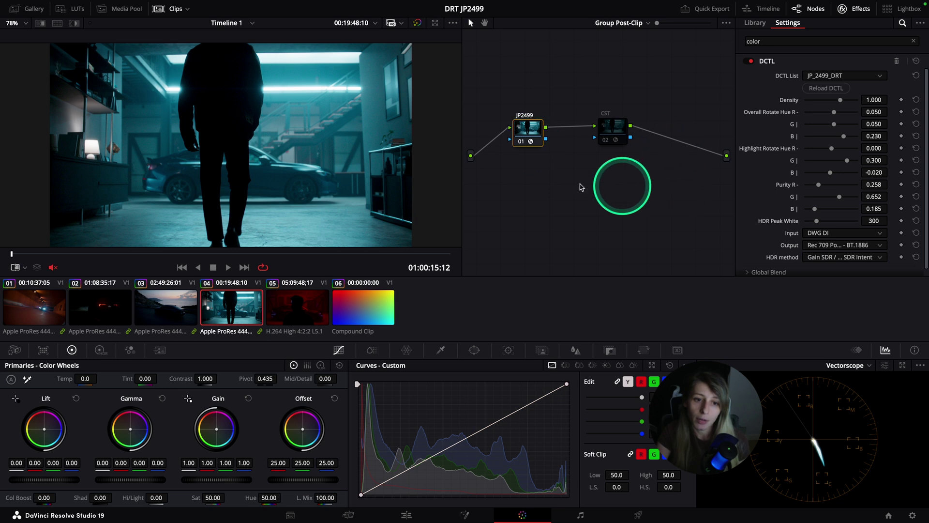
pyautogui.moveTo(256, 260); pyautogui.dragTo(125, 253)
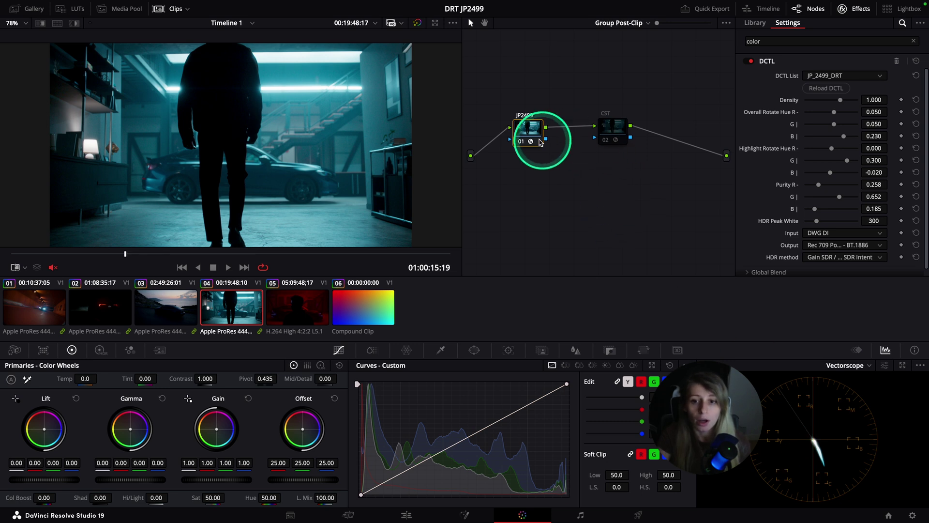
pyautogui.click(613, 127)
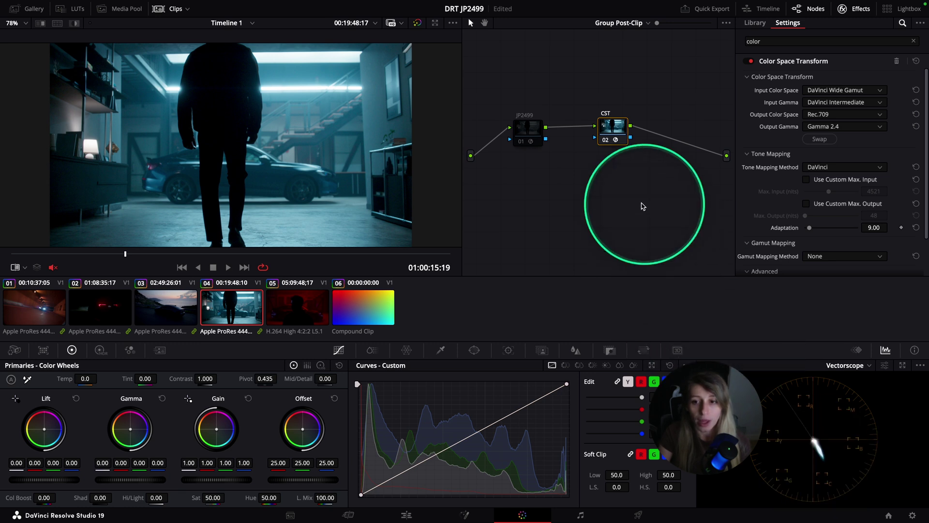
pyautogui.hotkey('ctrl', 'd')
pyautogui.click(528, 122)
pyautogui.hotkey('ctrl', 'd')
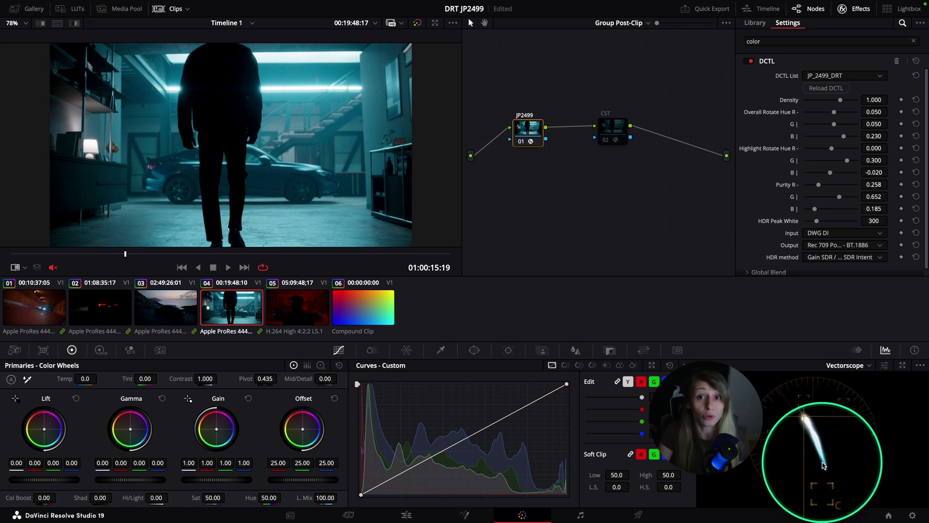
pyautogui.click(614, 128)
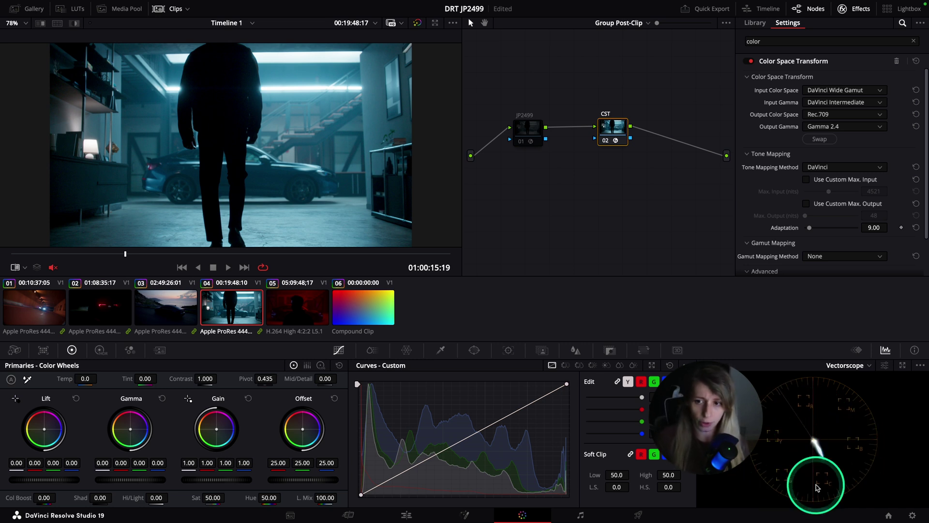
pyautogui.press('Down')
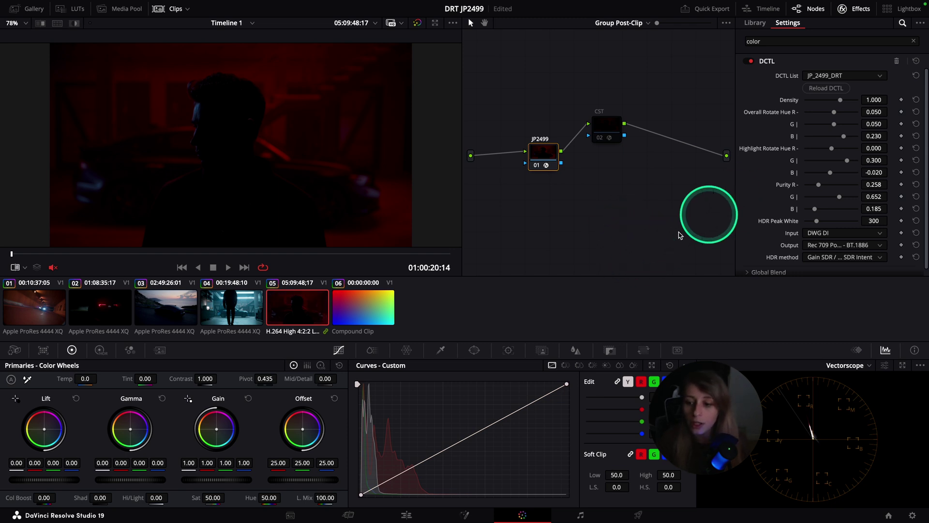
# Raise the JP2499 node slightly in clip 05's graph and compare its settings with the CST node
pyautogui.moveTo(543, 155); pyautogui.dragTo(542, 141)
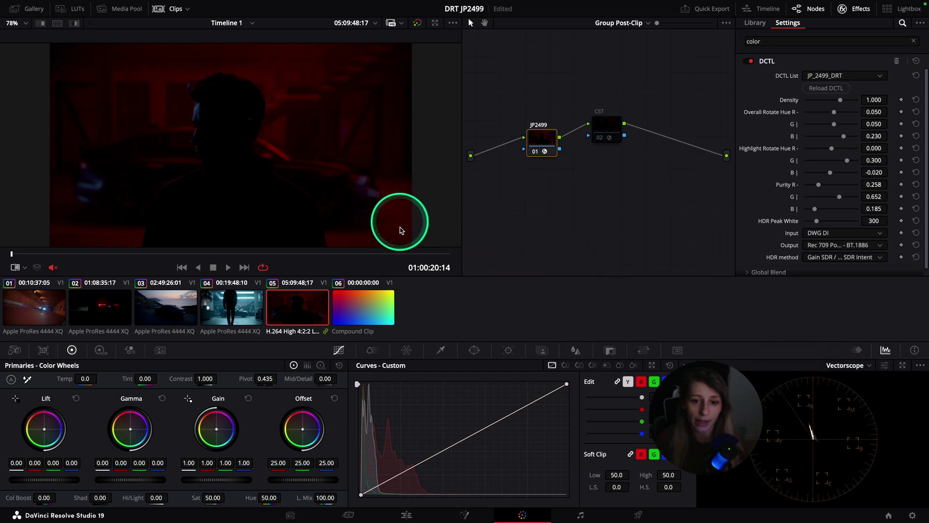
pyautogui.click(606, 128)
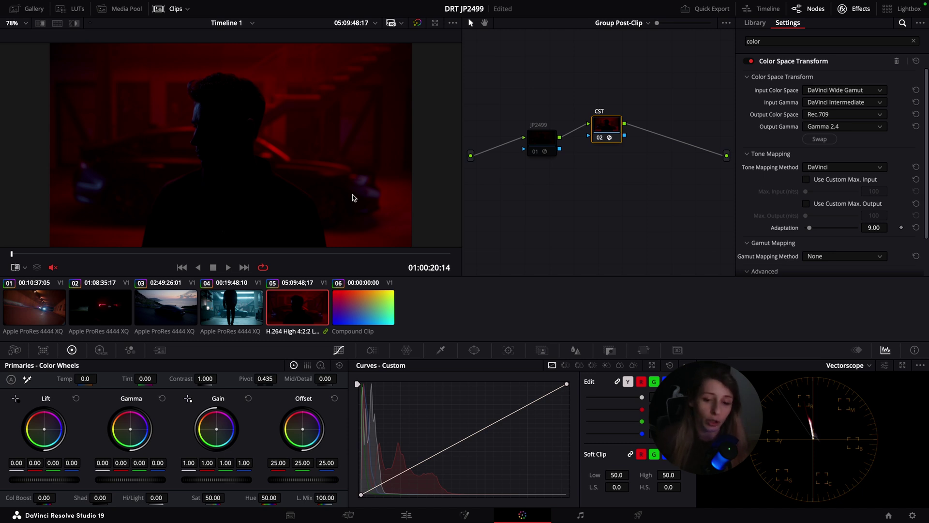
pyautogui.click(545, 201)
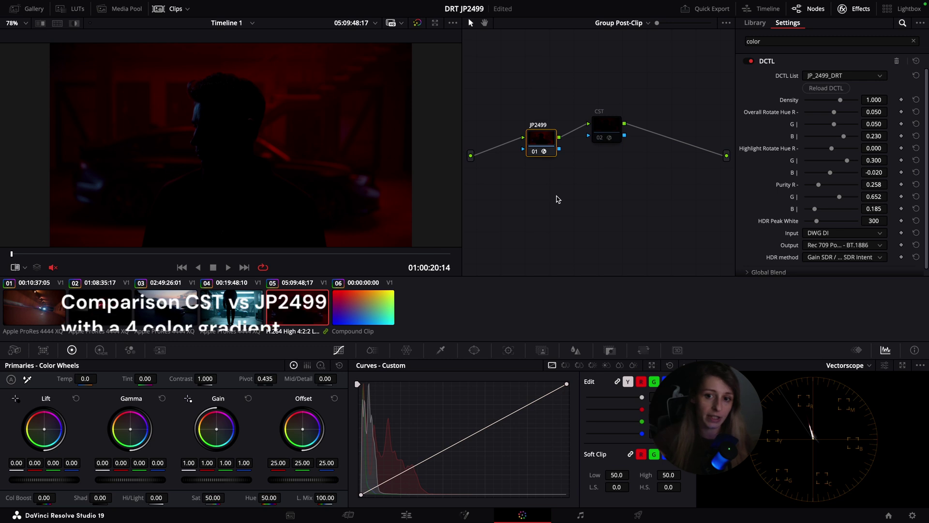
# Paste the IN, JP2499 and CST node tree onto gradient clip 06 and inspect the CST settings
pyautogui.press('Down')
pyautogui.click(546, 263)
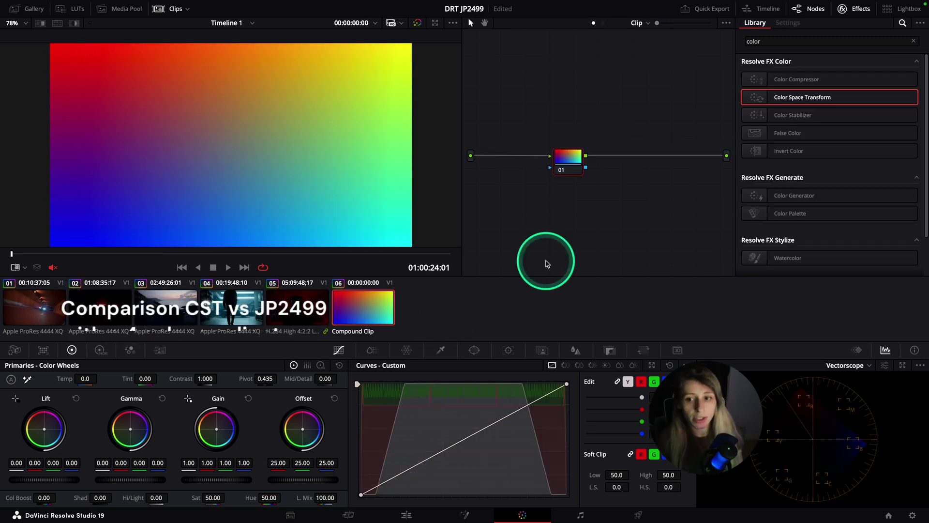
pyautogui.hotkey('ctrl', 'v')
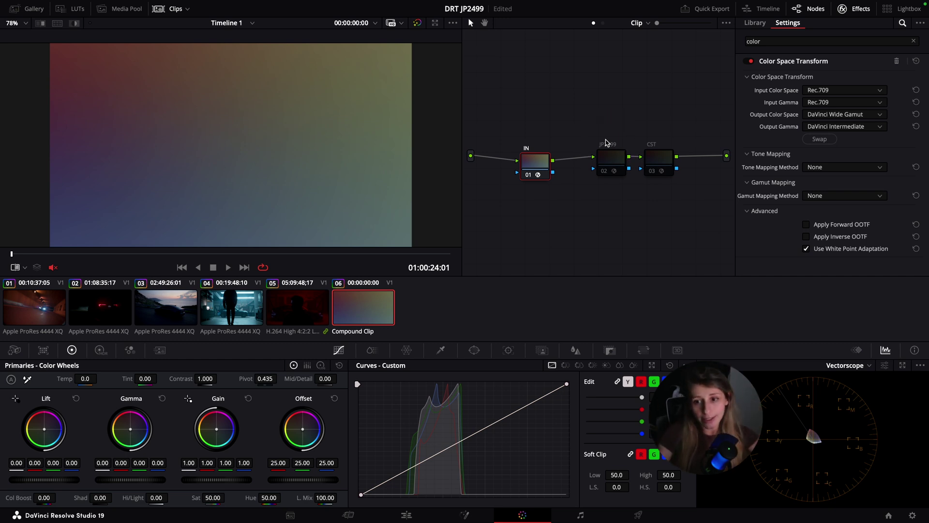
pyautogui.click(610, 164)
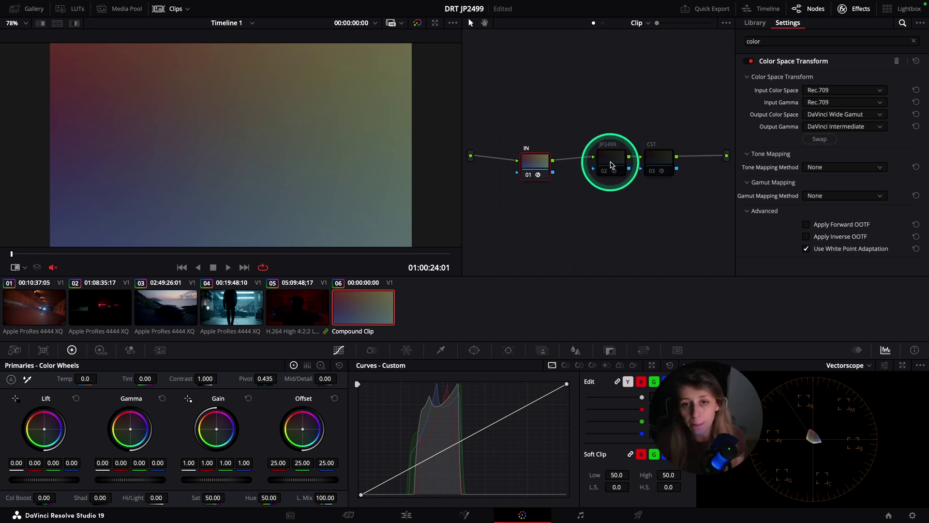
pyautogui.click(660, 164)
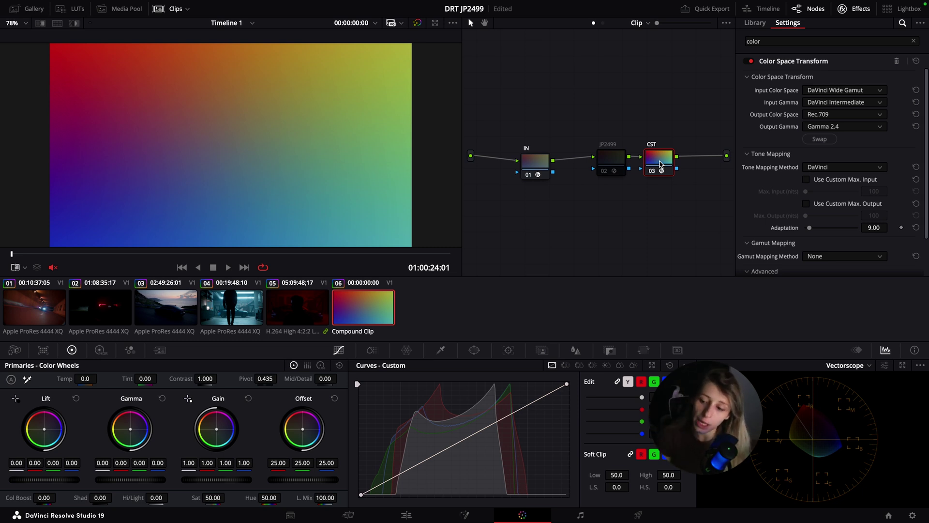
pyautogui.click(695, 244)
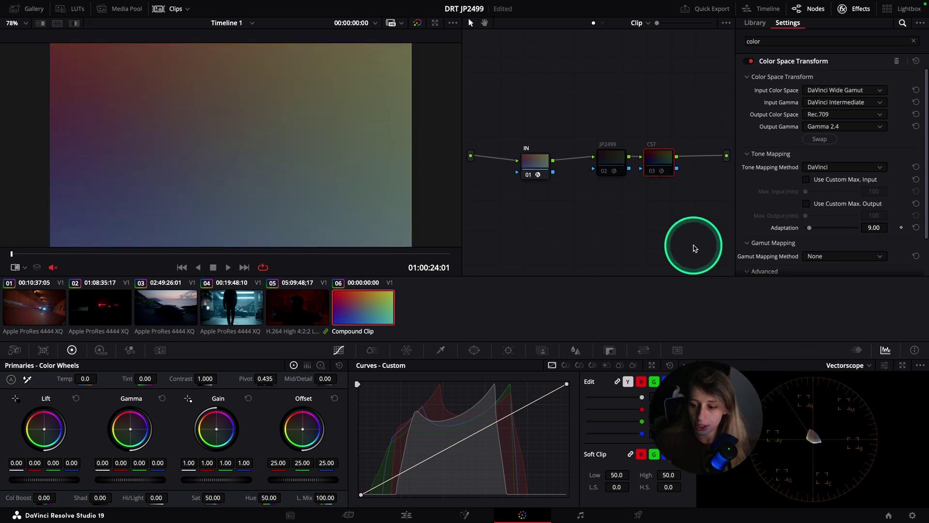
pyautogui.click(719, 272)
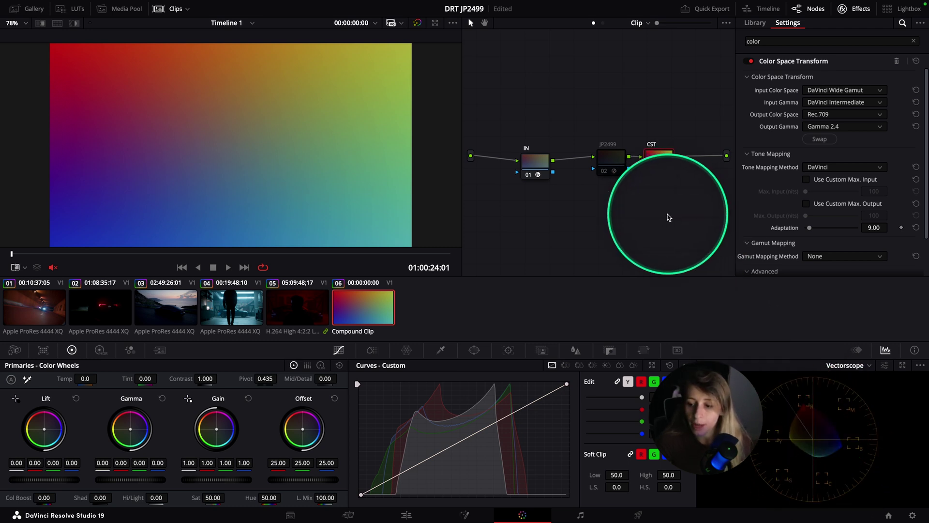
# Toggle the CST node on and off to compare on the vectorscope, leaving it bypassed with JP2499 selected
pyautogui.hotkey('ctrl', 'd')
pyautogui.hotkey('ctrl', 'd')
pyautogui.hotkey('ctrl', 'd')
pyautogui.hotkey('ctrl', 'd')
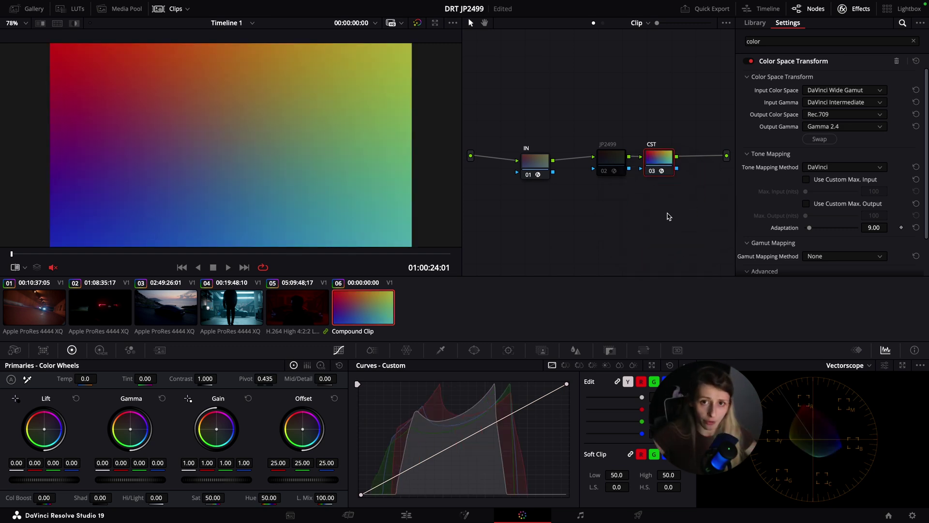
pyautogui.hotkey('ctrl', 'd')
pyautogui.hotkey('shift', ';')
pyautogui.hotkey('ctrl', 'd')
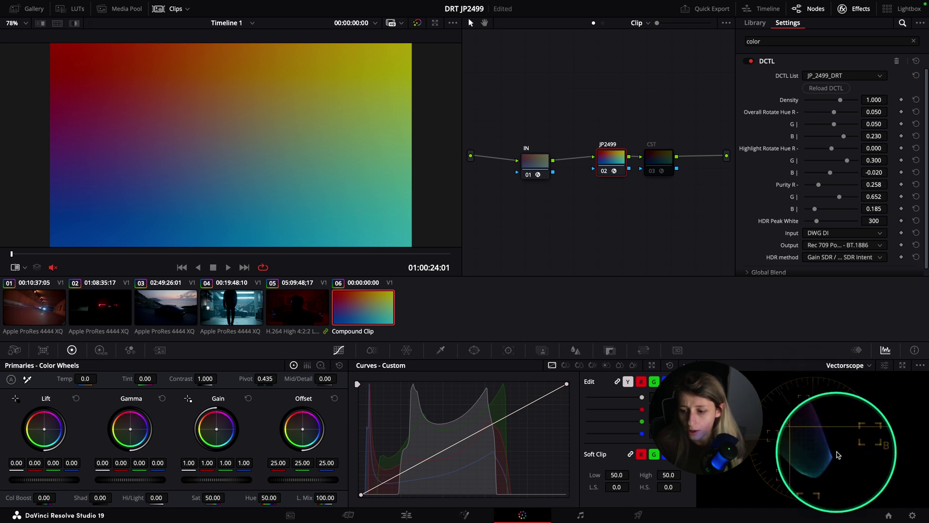
pyautogui.scroll(-2, 838, 455)
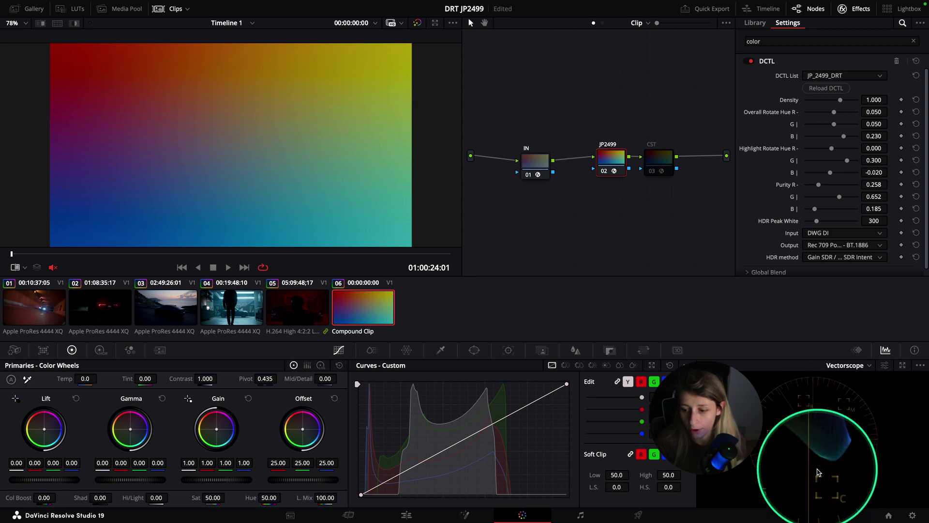
pyautogui.click(616, 176)
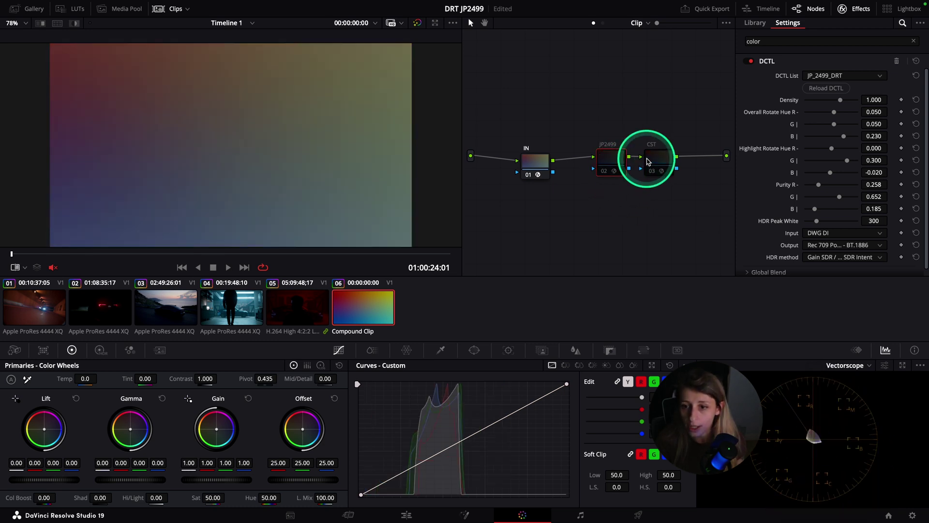
pyautogui.click(649, 162)
pyautogui.hotkey('ctrl', 'd')
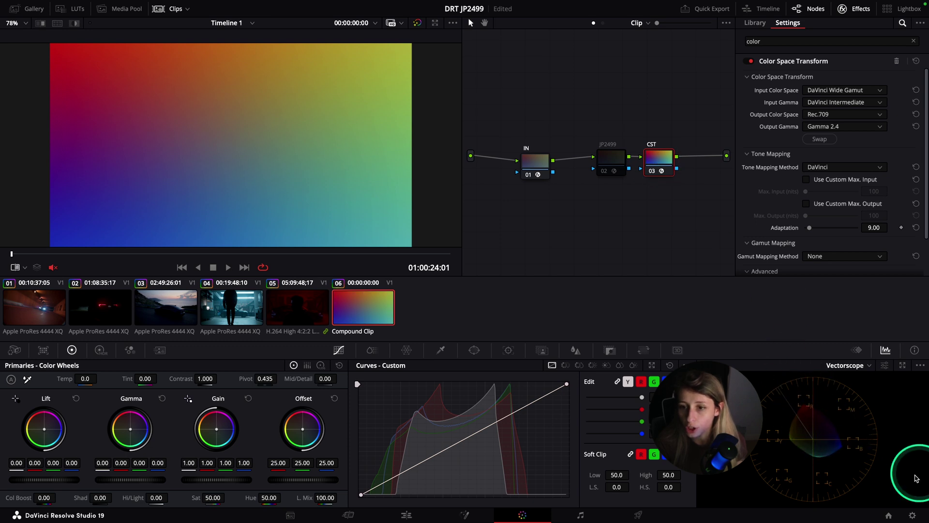
pyautogui.hotkey('ctrl', 'd')
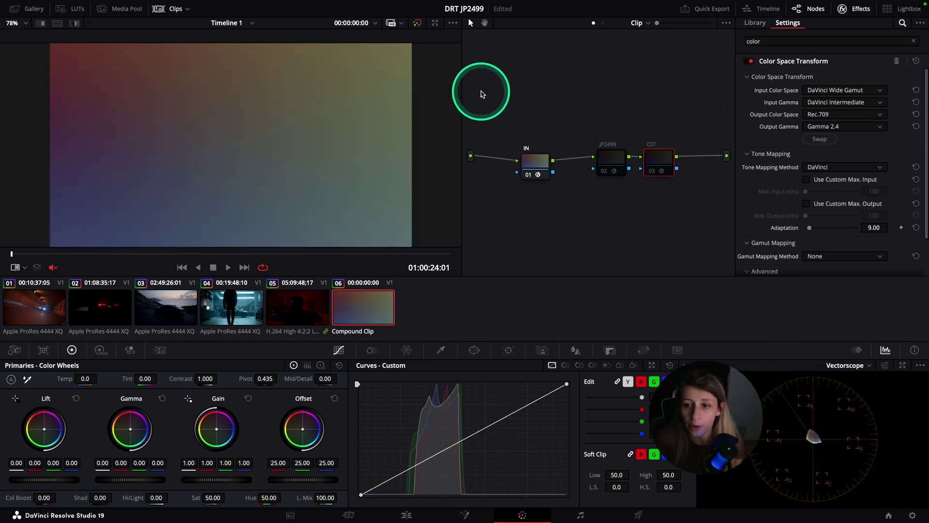
pyautogui.click(605, 163)
# Re-enable the JP2499 node on clip 04 and lower its Density to 0.729
pyautogui.hotkey('ctrl', 'd')
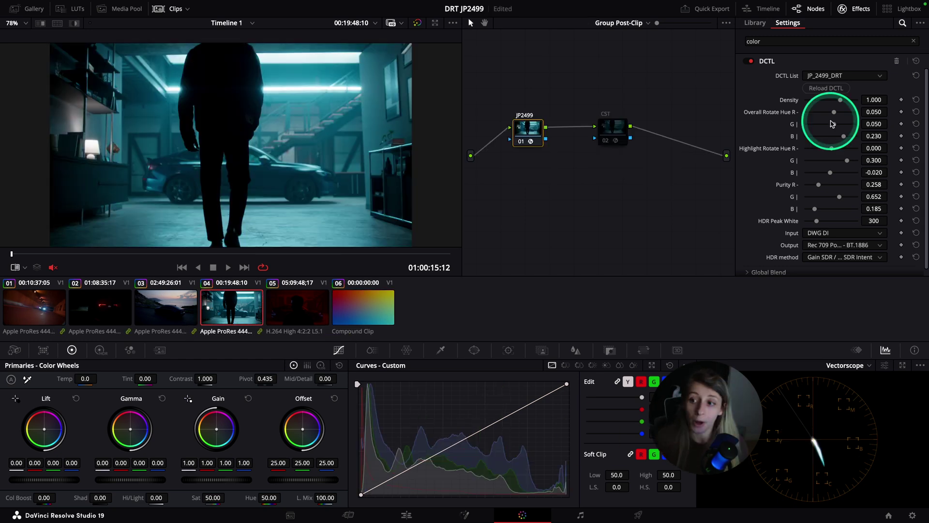
pyautogui.moveTo(829, 115)
pyautogui.mouseDown()
pyautogui.moveTo(840, 99)
pyautogui.moveTo(824, 109)
pyautogui.moveTo(857, 108)
pyautogui.moveTo(840, 104)
pyautogui.mouseUp()
pyautogui.moveTo(832, 148); pyautogui.dragTo(840, 190)
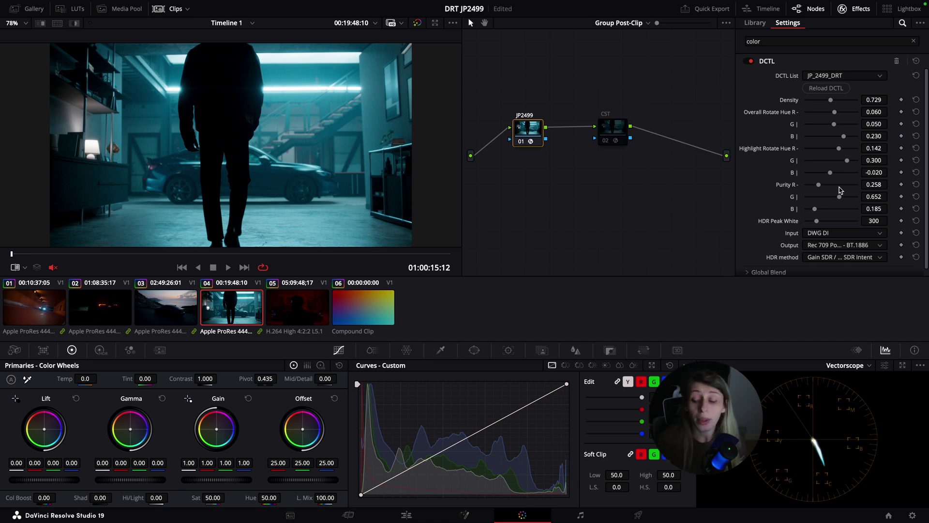
pyautogui.click(840, 234)
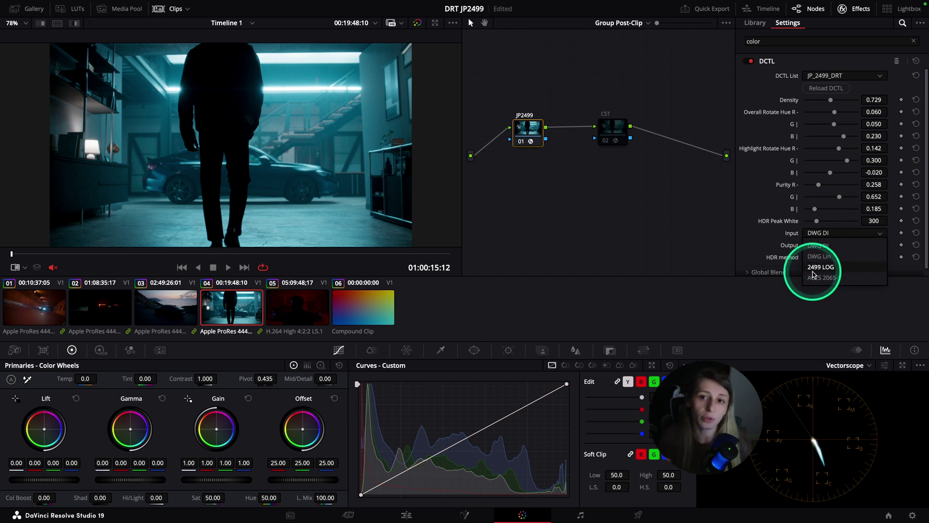
pyautogui.click(832, 245)
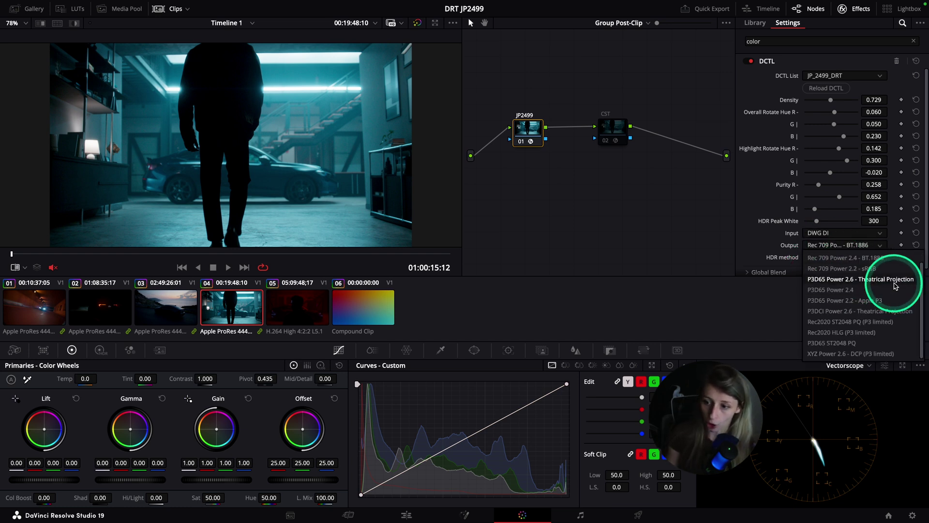
pyautogui.click(672, 245)
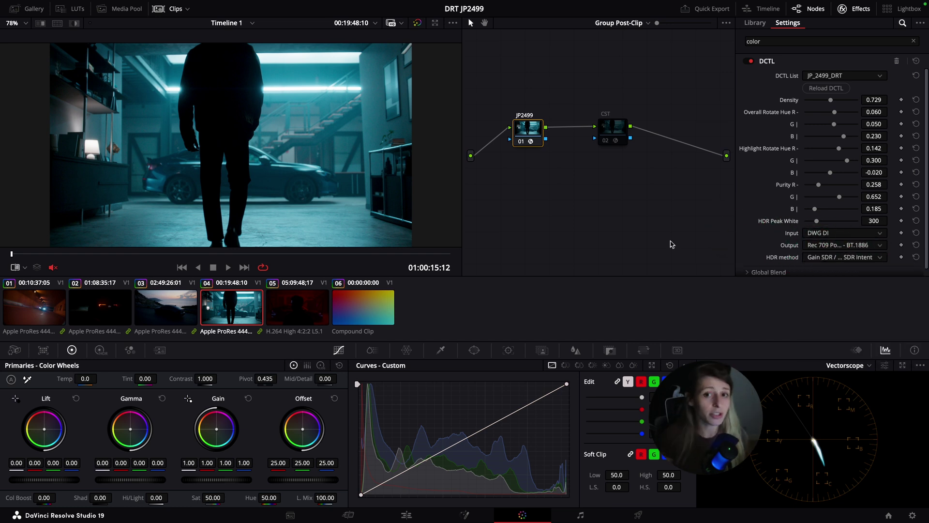